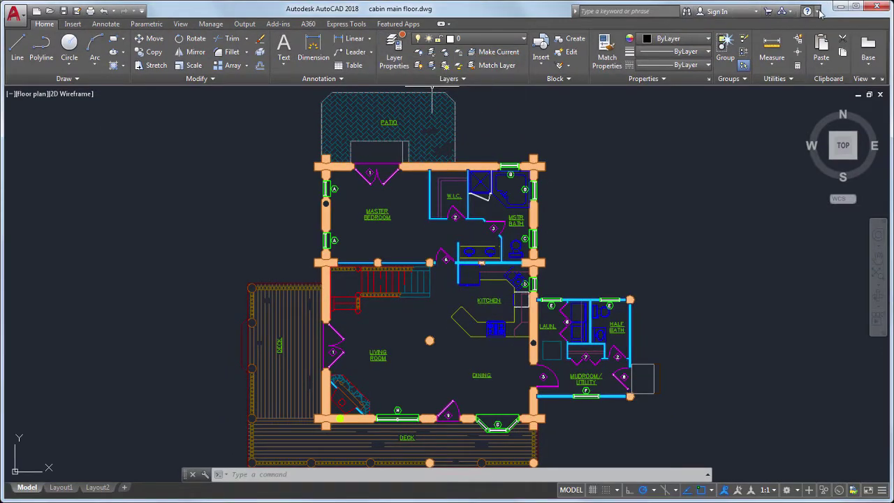
Toggle the Highlight New Features option, then run HIGHLIGHTNEW and answer Yes to highlight the new features
{"action": "left_click", "coordinate": [818, 12]}
{"action": "left_click", "coordinate": [817, 120]}
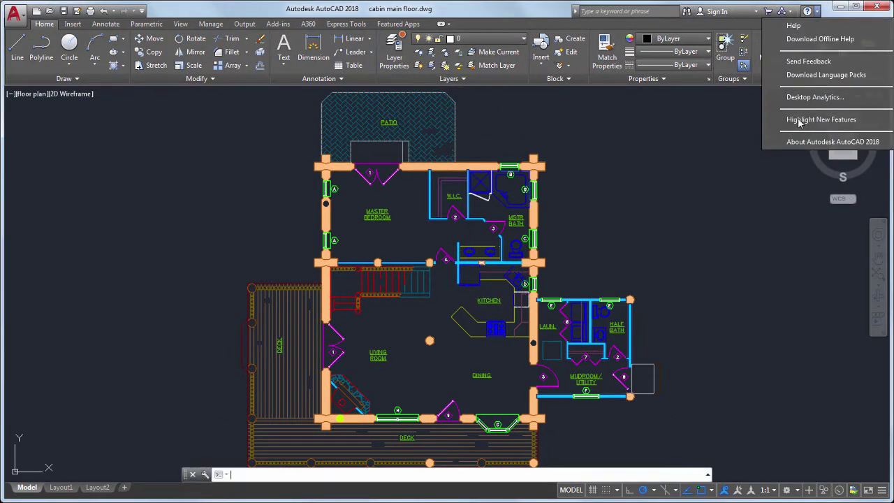
{"action": "left_click", "coordinate": [818, 11]}
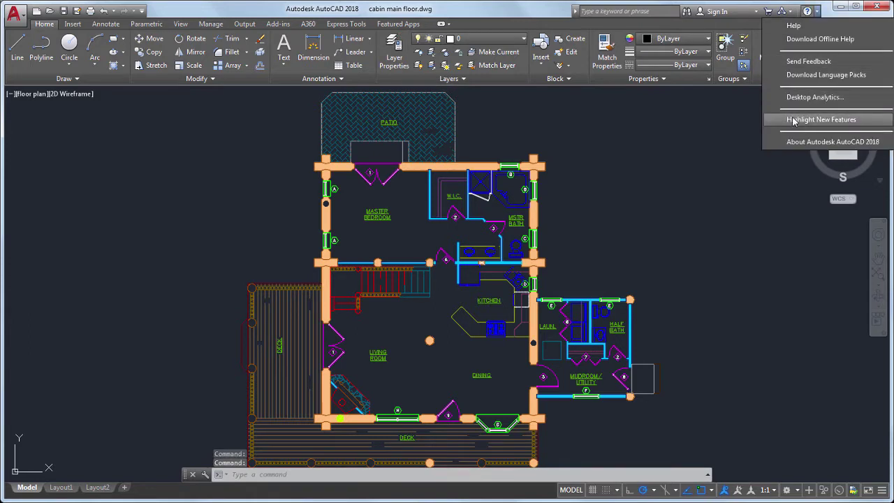
{"action": "left_click", "coordinate": [795, 119]}
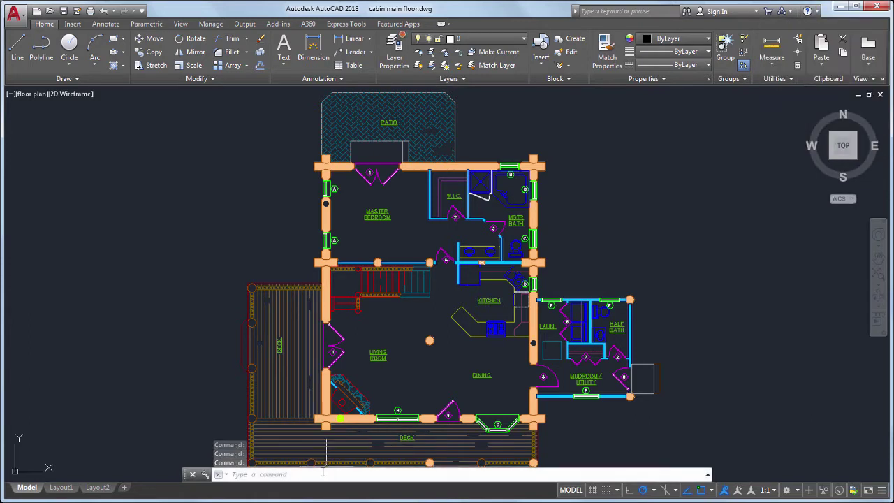
{"action": "type", "text": "HIGHLIGHTNEW"}
{"action": "key", "text": "Return"}
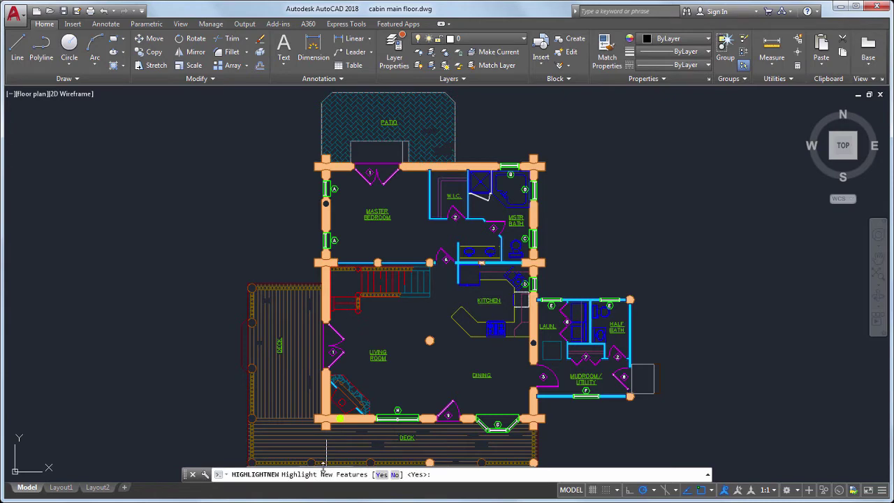
{"action": "key", "text": "Return"}
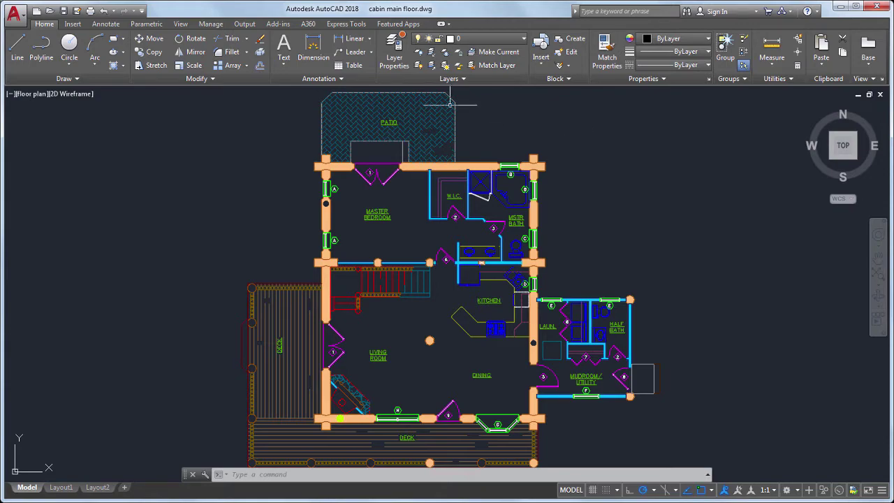
Begin a new named view called "stairs" and choose to define its boundary with a window
{"action": "left_click", "coordinate": [181, 24]}
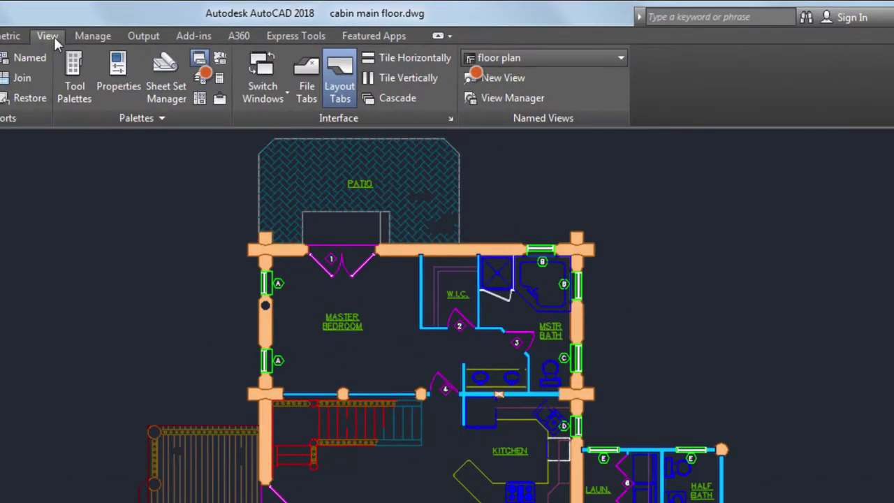
{"action": "left_click", "coordinate": [501, 78]}
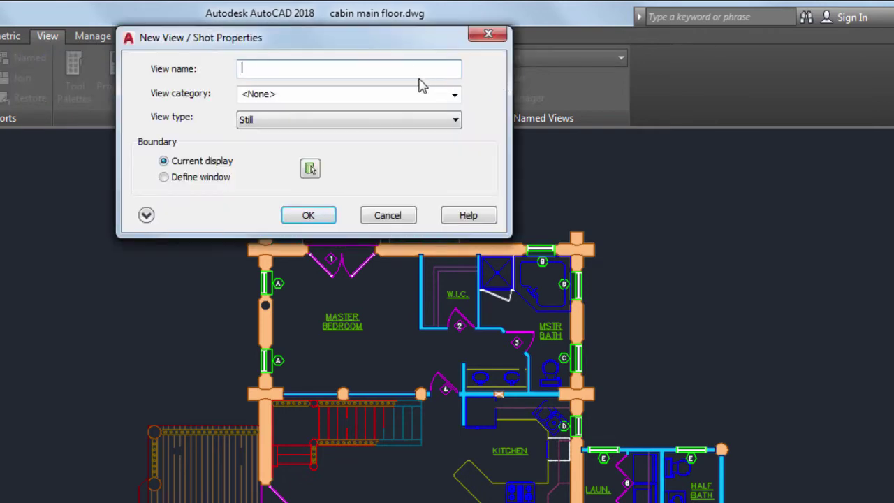
{"action": "type", "text": "stairs"}
{"action": "left_click", "coordinate": [188, 178]}
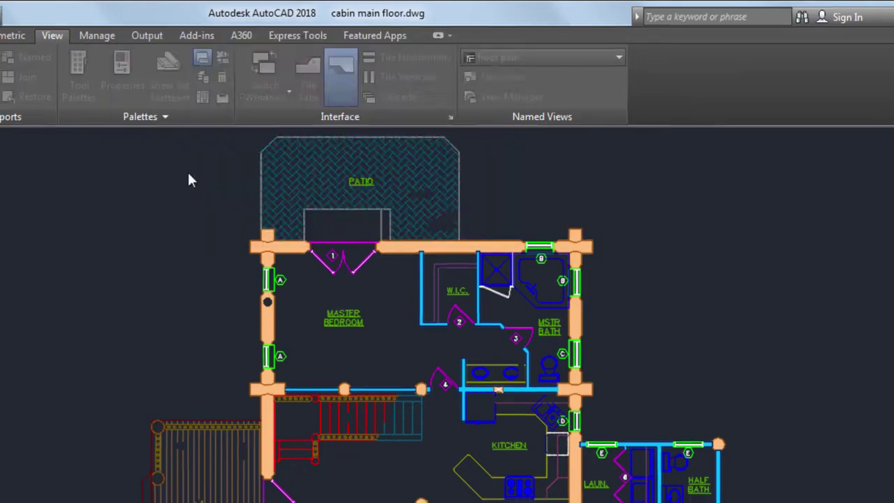
Window the area around the staircase below the master bedroom as the view's boundary and save the view
{"action": "scroll", "coordinate": [417, 284], "scroll_direction": "up", "scroll_amount": 4}
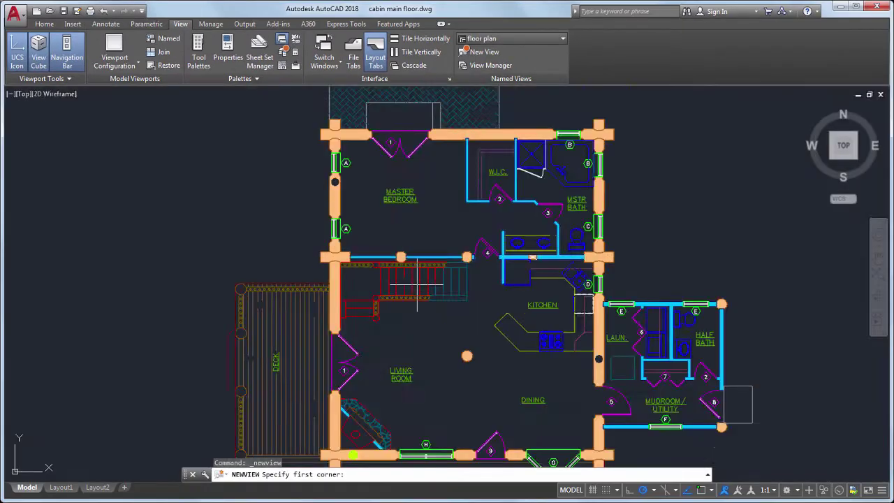
{"action": "scroll", "coordinate": [417, 283], "scroll_direction": "up", "scroll_amount": 2}
{"action": "mouse_move", "coordinate": [389, 296]}
{"action": "middle_mouse_down"}
{"action": "mouse_move", "coordinate": [461, 278]}
{"action": "mouse_move", "coordinate": [465, 254]}
{"action": "mouse_move", "coordinate": [466, 263]}
{"action": "middle_mouse_up"}
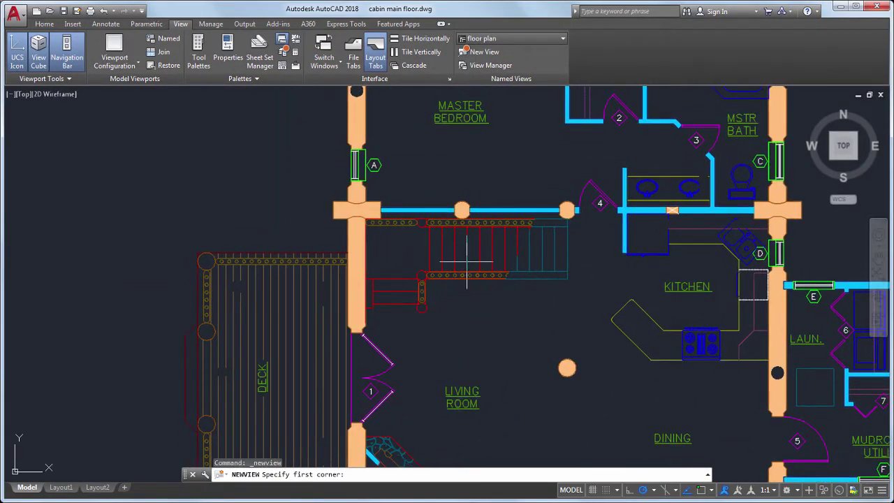
{"action": "left_click", "coordinate": [302, 175]}
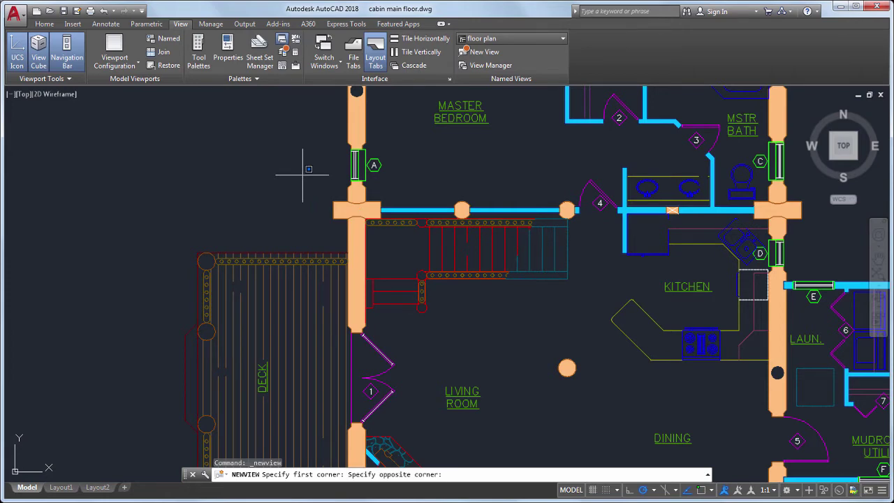
{"action": "left_click", "coordinate": [612, 332]}
{"action": "key", "text": "Return"}
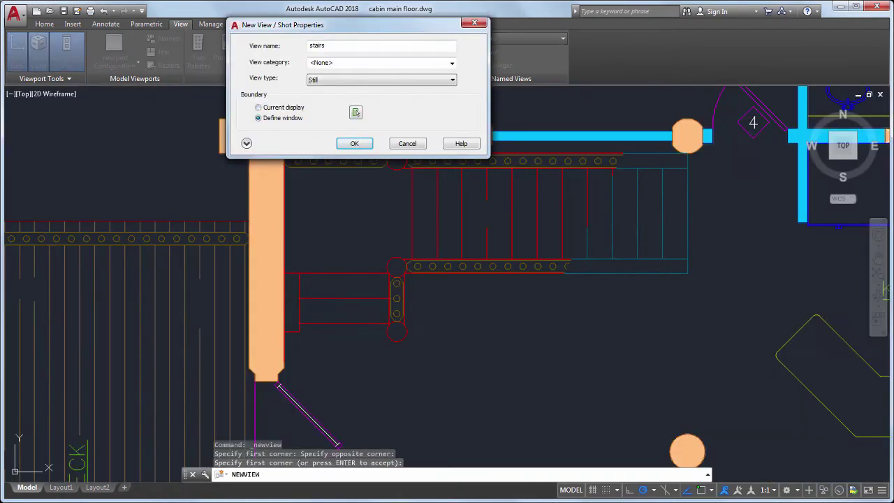
{"action": "left_click", "coordinate": [362, 144]}
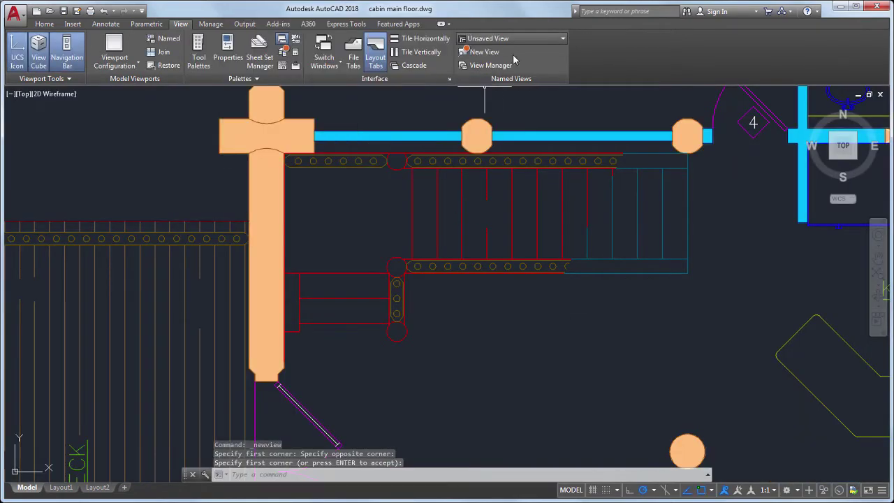
Restore the saved floor plan, kitchen and master bath views one after another to review them
{"action": "left_click", "coordinate": [519, 39]}
{"action": "left_click", "coordinate": [489, 50]}
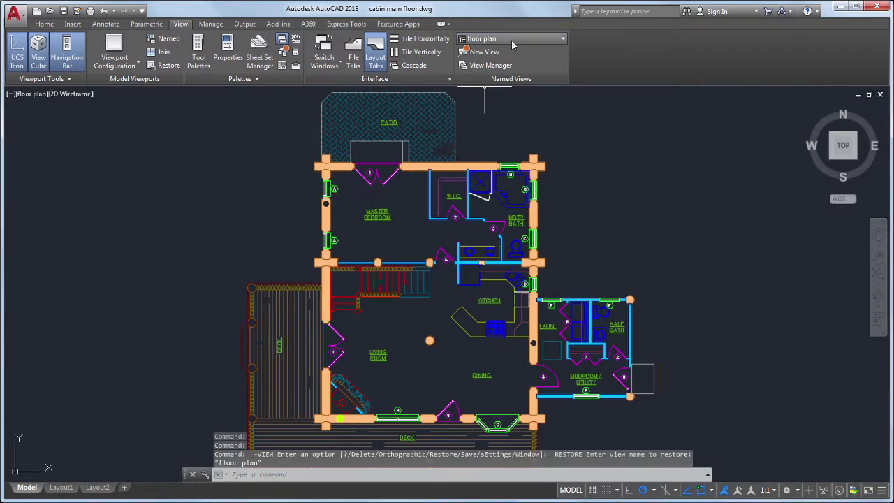
{"action": "left_click", "coordinate": [507, 39]}
{"action": "left_click", "coordinate": [489, 62]}
{"action": "left_click", "coordinate": [507, 39]}
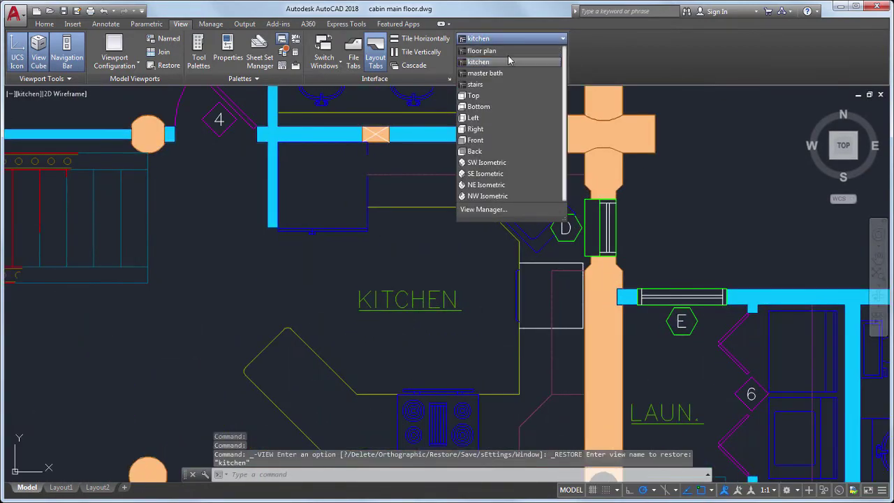
{"action": "left_click", "coordinate": [489, 72]}
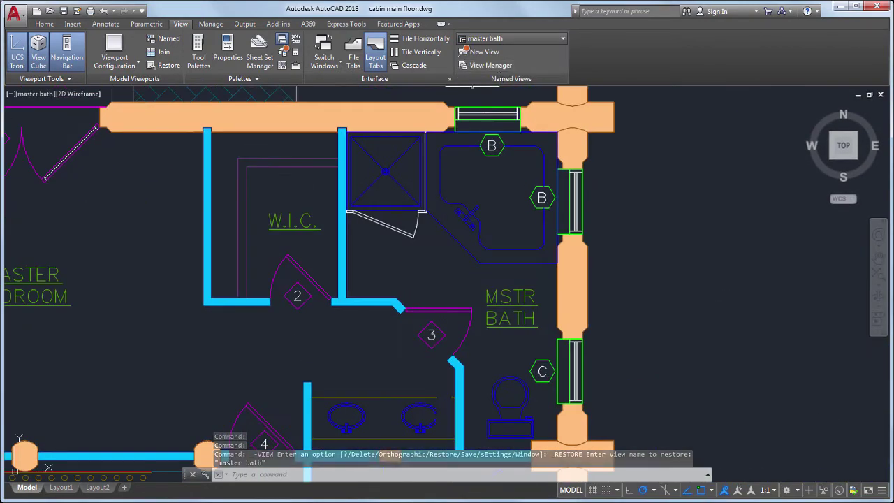
On Layout1, insert the floor plan named view at 1/4" = 1'-0" in the upper-left area of the sheet
{"action": "left_click", "coordinate": [62, 488]}
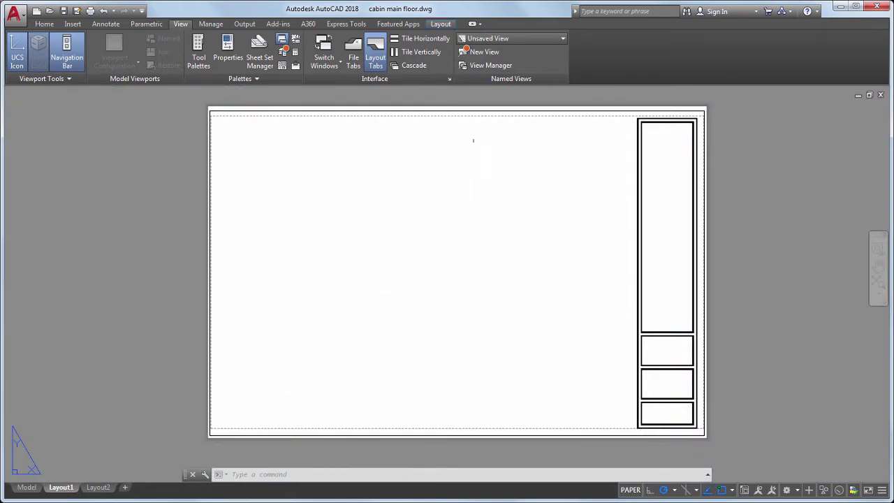
{"action": "left_click", "coordinate": [441, 25]}
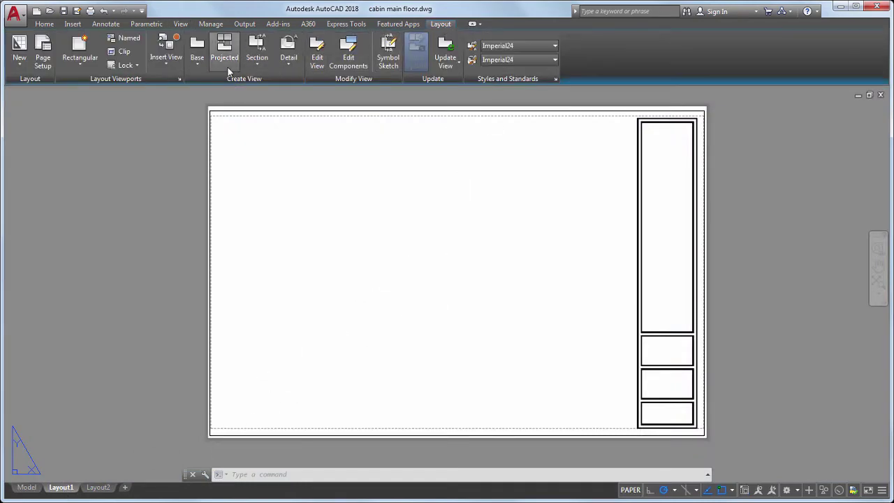
{"action": "left_click", "coordinate": [170, 62]}
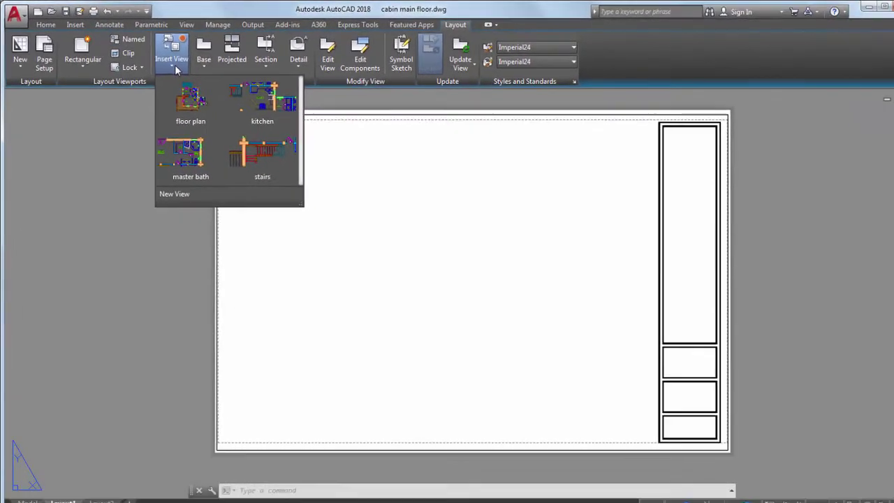
{"action": "left_click", "coordinate": [190, 101]}
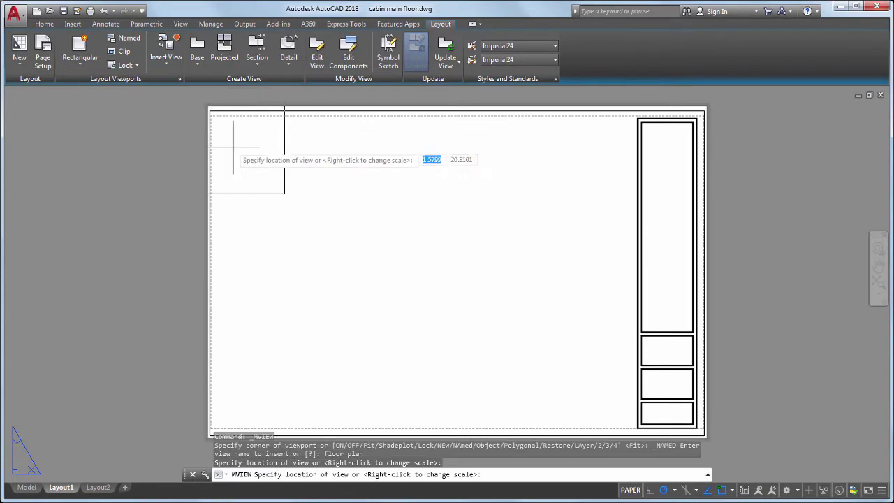
{"action": "right_click", "coordinate": [275, 180]}
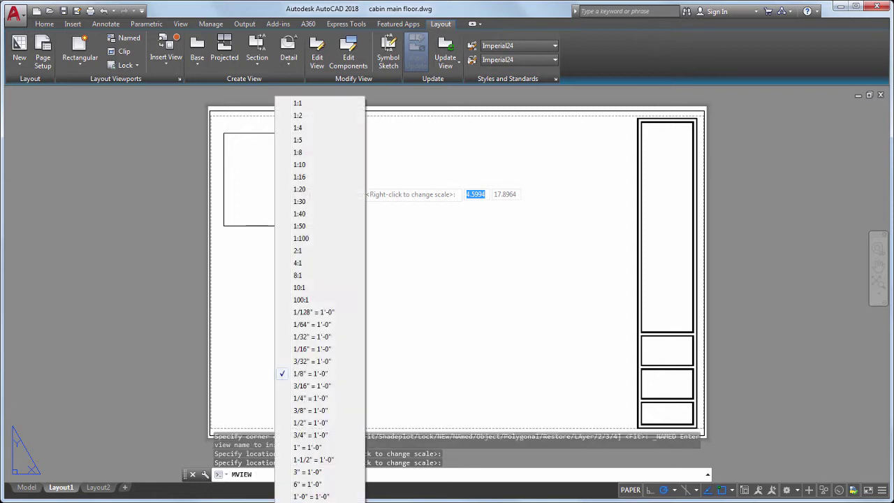
{"action": "left_click", "coordinate": [308, 398]}
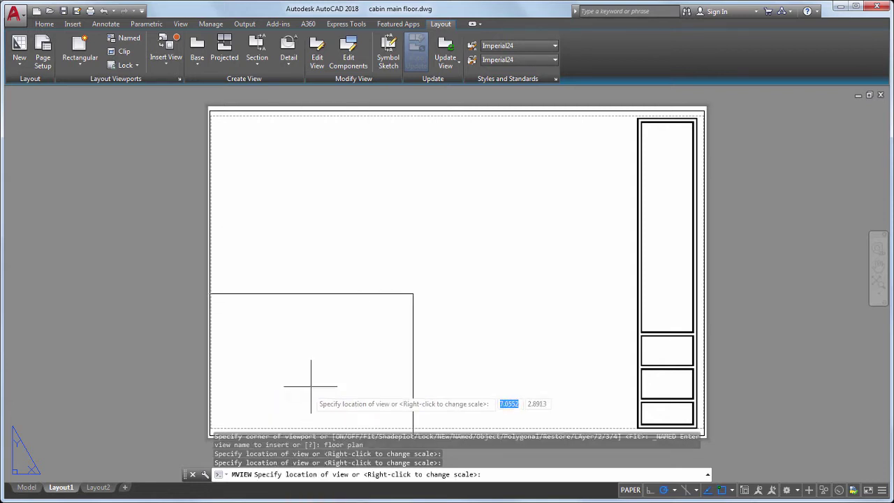
{"action": "left_click", "coordinate": [321, 221]}
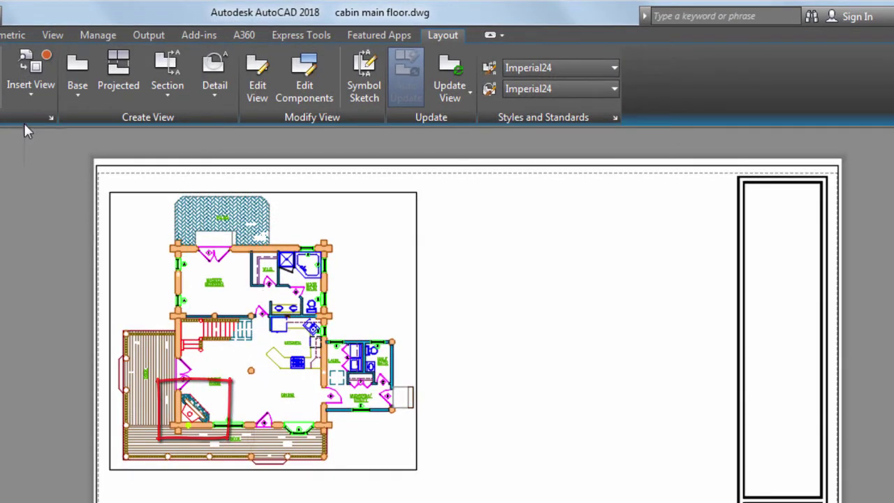
Insert a new view windowed around the living room's corner fireplace and place it beside the floor plan viewport
{"action": "left_click", "coordinate": [29, 97]}
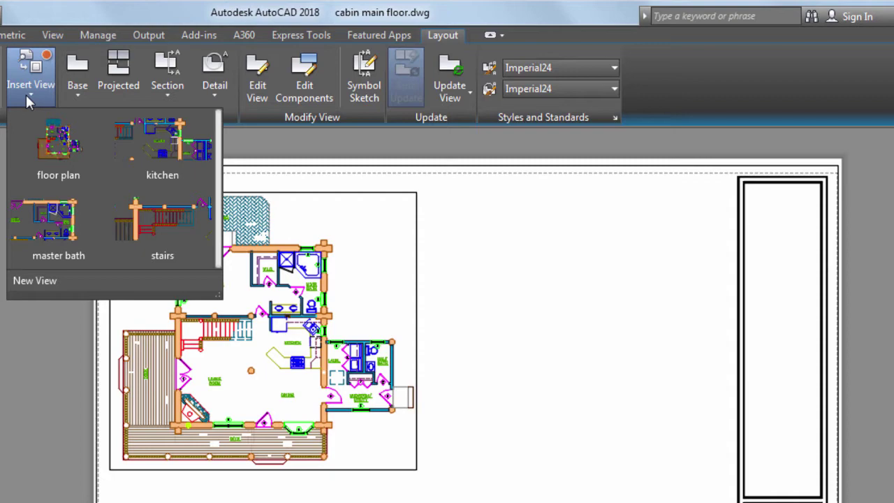
{"action": "left_click", "coordinate": [51, 280]}
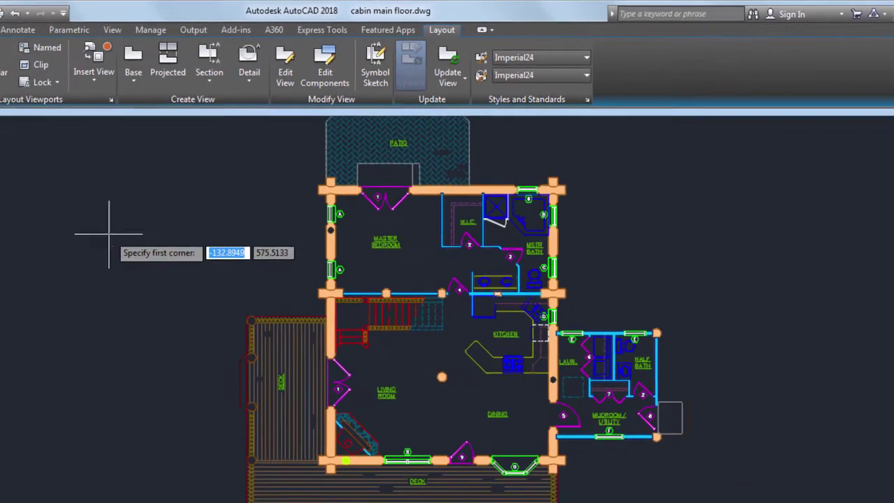
{"action": "scroll", "coordinate": [353, 322], "scroll_direction": "up", "scroll_amount": 4}
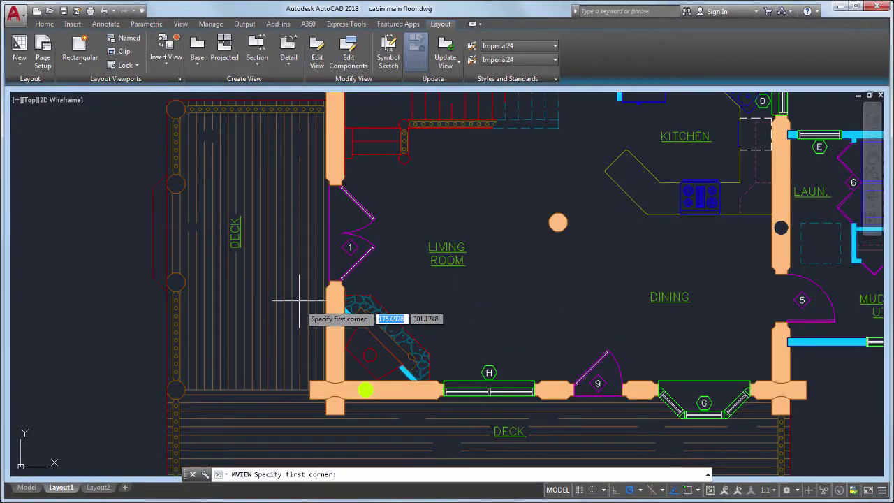
{"action": "left_click", "coordinate": [293, 263]}
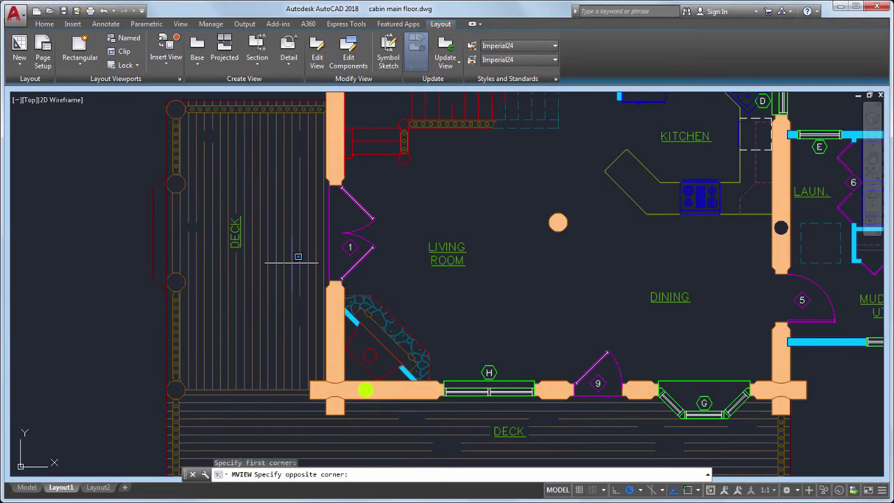
{"action": "left_click", "coordinate": [476, 434]}
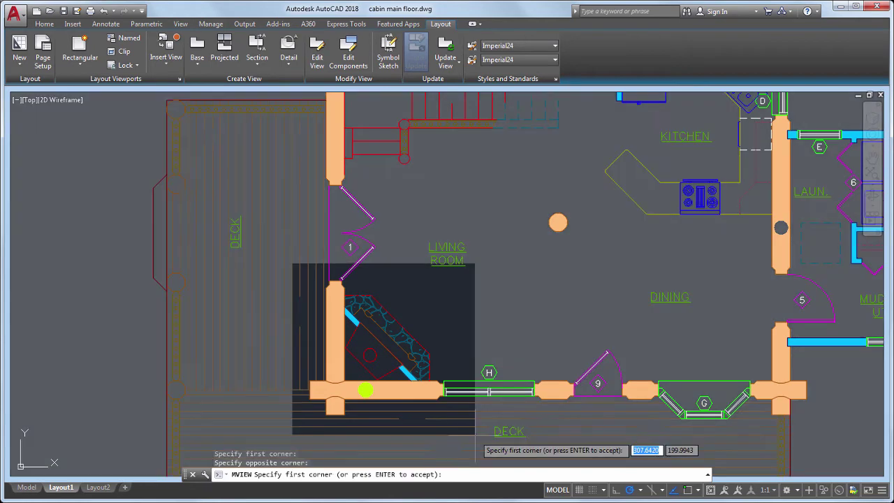
{"action": "key", "text": "Return"}
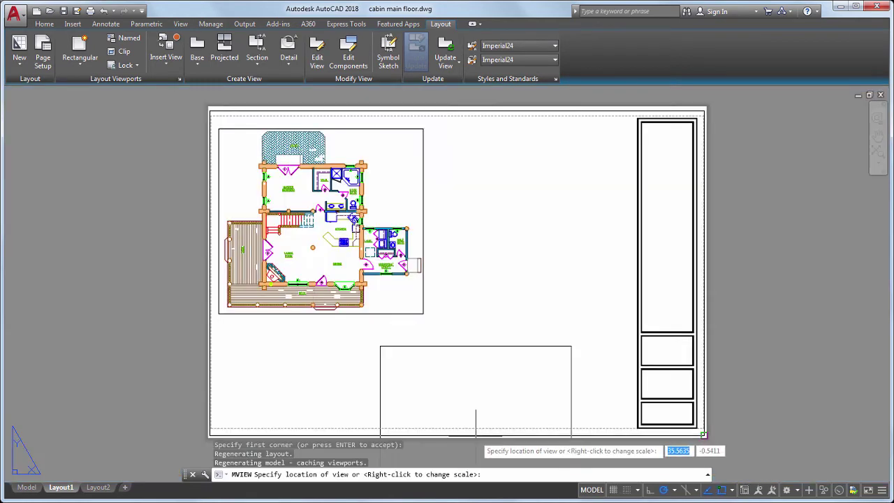
{"action": "left_click", "coordinate": [530, 291]}
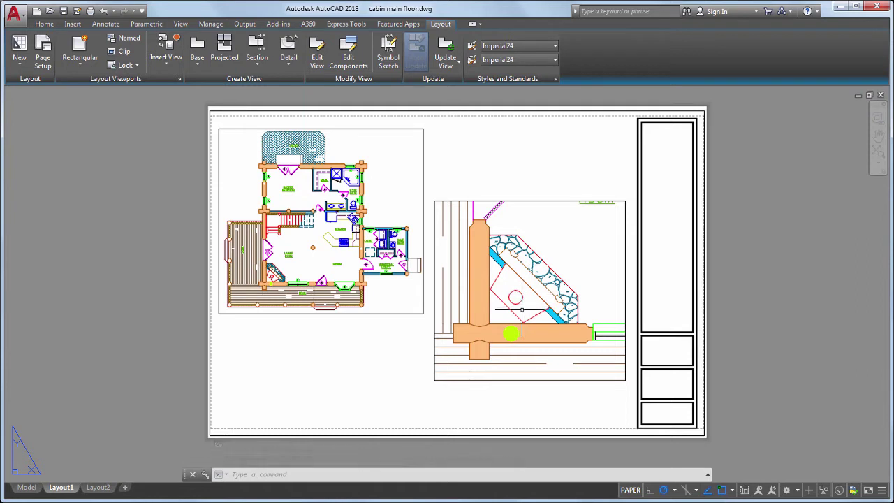
Set the fireplace viewport's scale to 1" = 1'-0"
{"action": "left_click", "coordinate": [153, 68]}
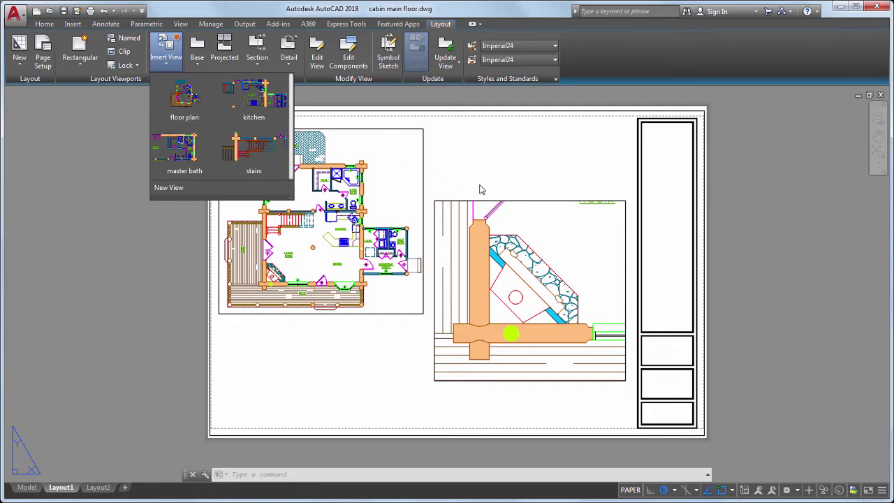
{"action": "left_click", "coordinate": [510, 204]}
{"action": "left_click", "coordinate": [527, 202]}
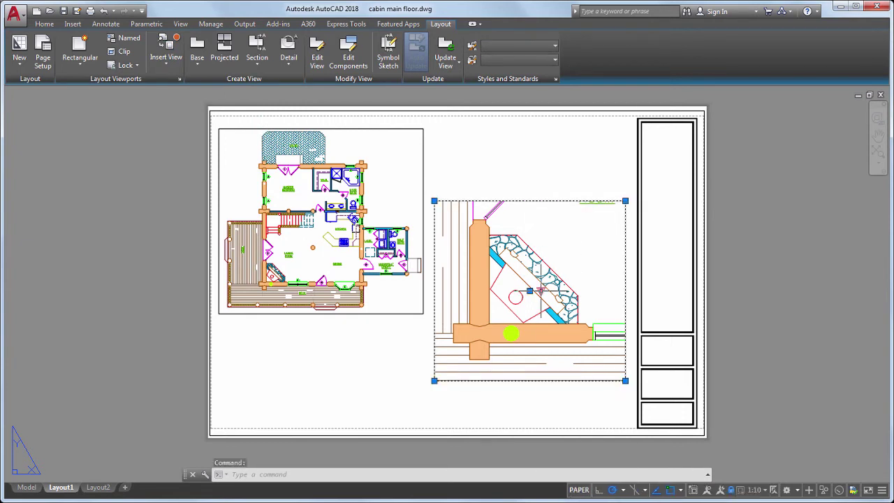
{"action": "left_click", "coordinate": [541, 290]}
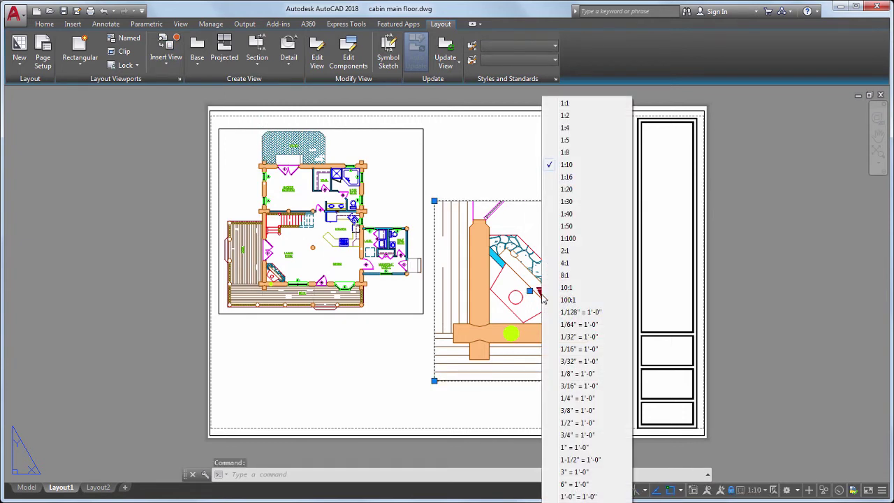
{"action": "left_click", "coordinate": [567, 448]}
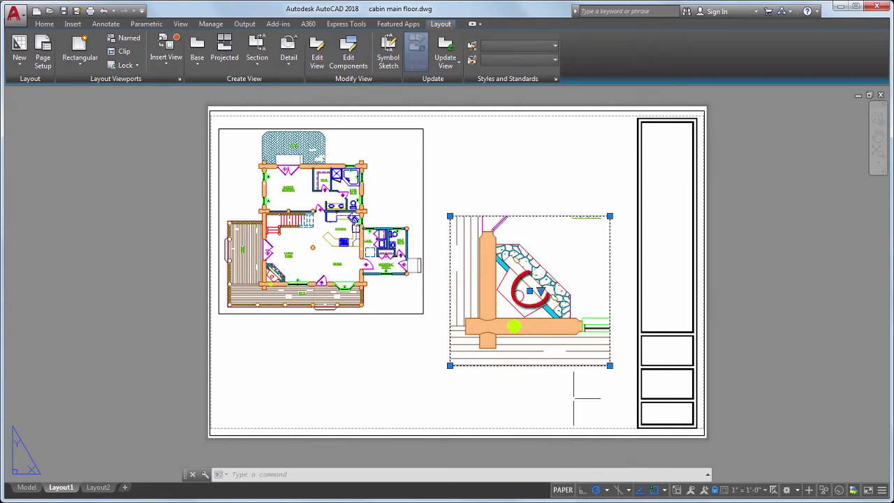
Move the fireplace viewport lower on the sheet and insert the stairs named view at 1/2" = 1'-0" below the floor plan
{"action": "left_click", "coordinate": [530, 291]}
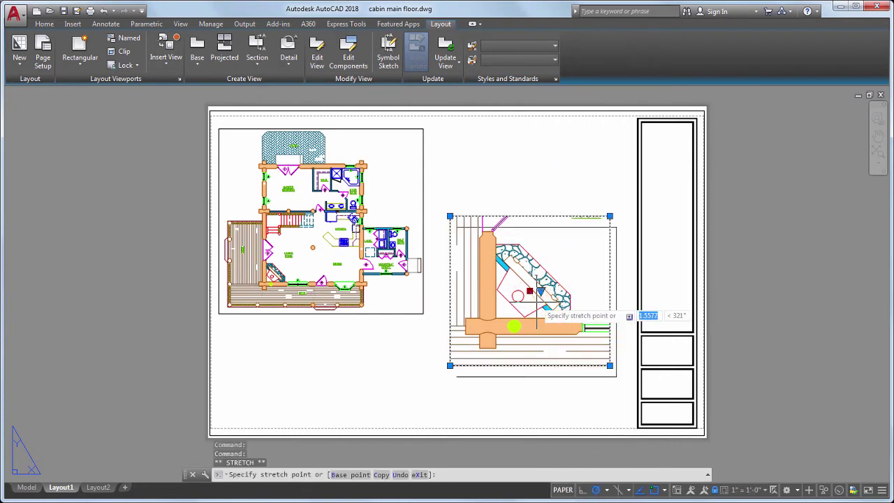
{"action": "left_click", "coordinate": [543, 334]}
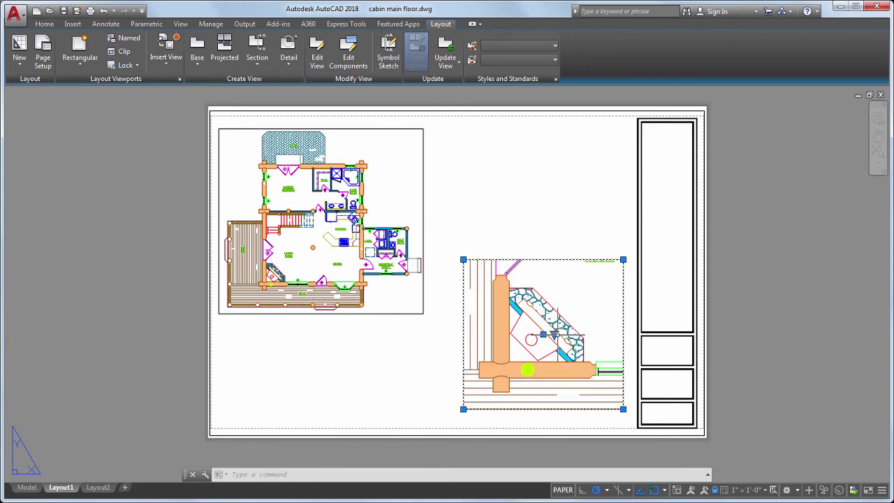
{"action": "left_click", "coordinate": [173, 63]}
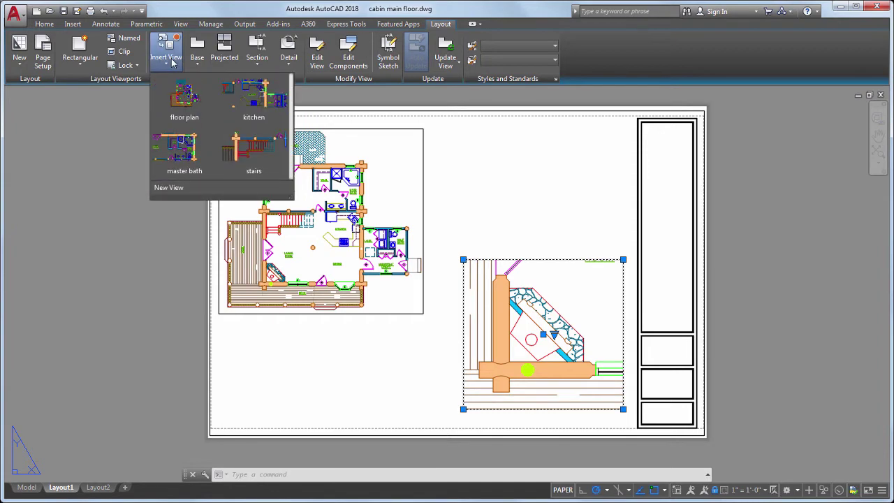
{"action": "left_click", "coordinate": [248, 152]}
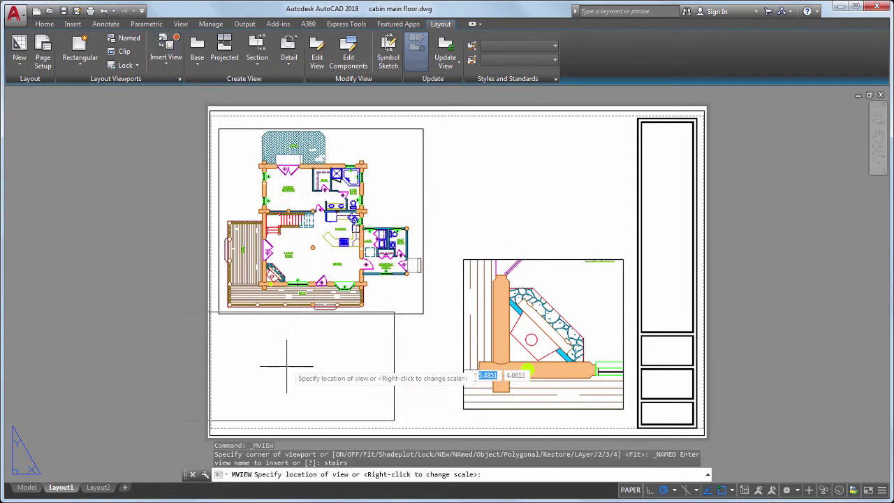
{"action": "right_click", "coordinate": [328, 362]}
{"action": "left_click", "coordinate": [360, 298]}
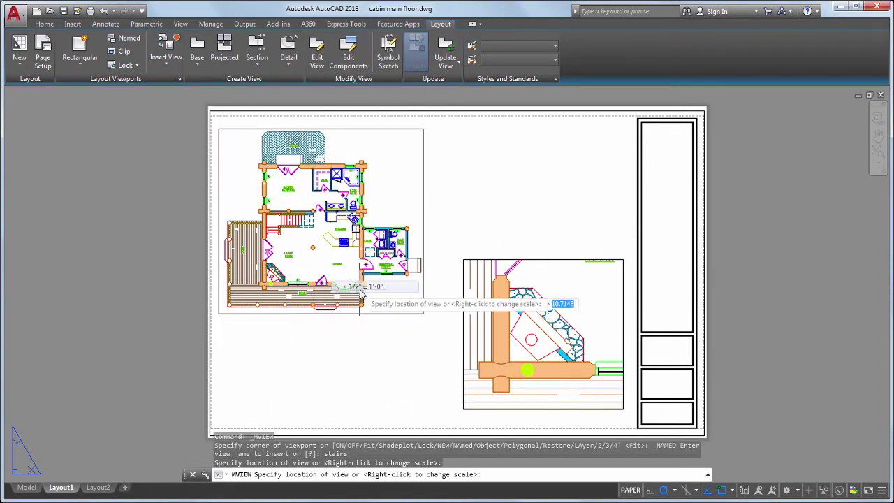
{"action": "left_click", "coordinate": [343, 345]}
{"action": "key", "text": "Escape"}
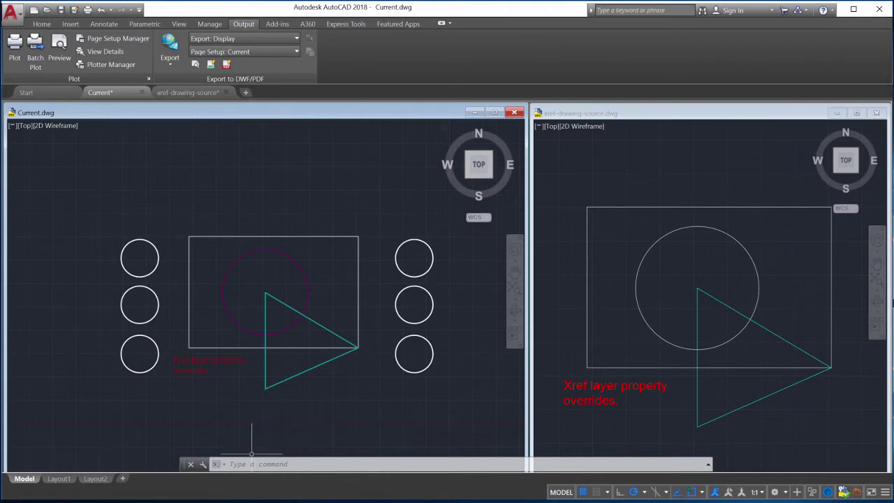
In Current.dwg's layer settings, exclude New VP Freeze, Description and Transparency from the xref layer properties to reload
{"action": "left_click", "coordinate": [230, 464]}
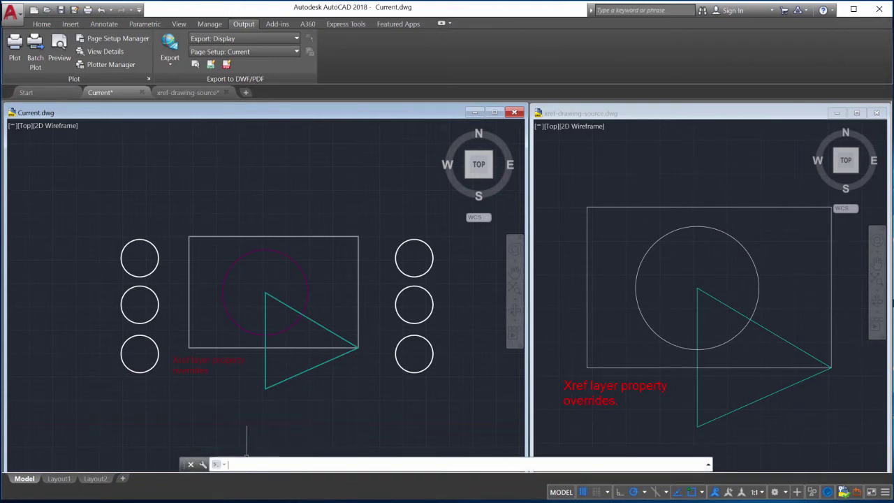
{"action": "type", "text": "Laye"}
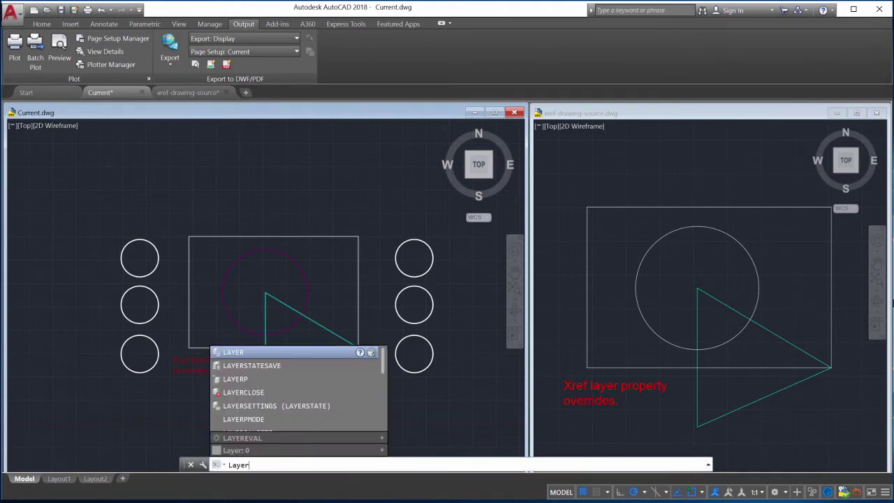
{"action": "type", "text": "r"}
{"action": "key", "text": "Return"}
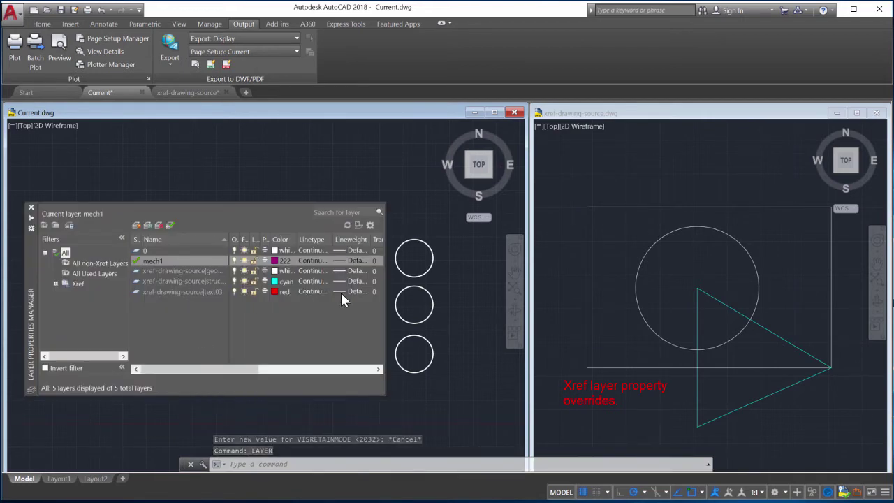
{"action": "left_click", "coordinate": [368, 225]}
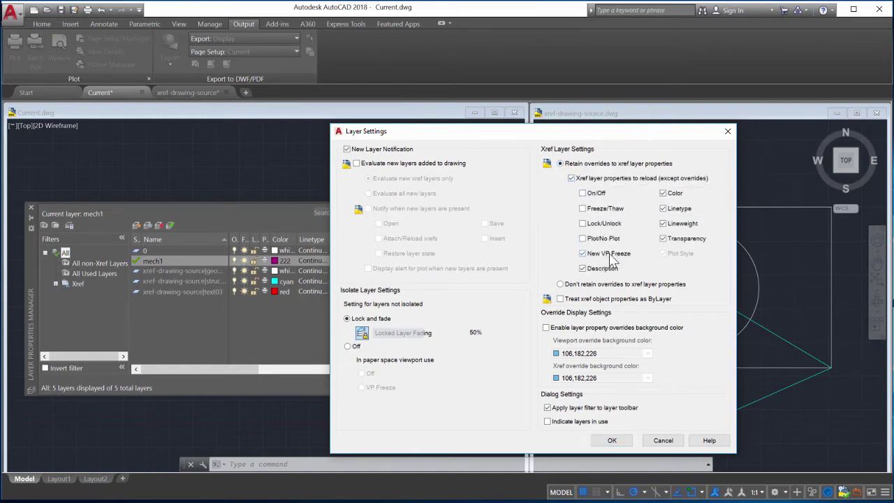
{"action": "left_click", "coordinate": [609, 253]}
{"action": "left_click", "coordinate": [611, 270]}
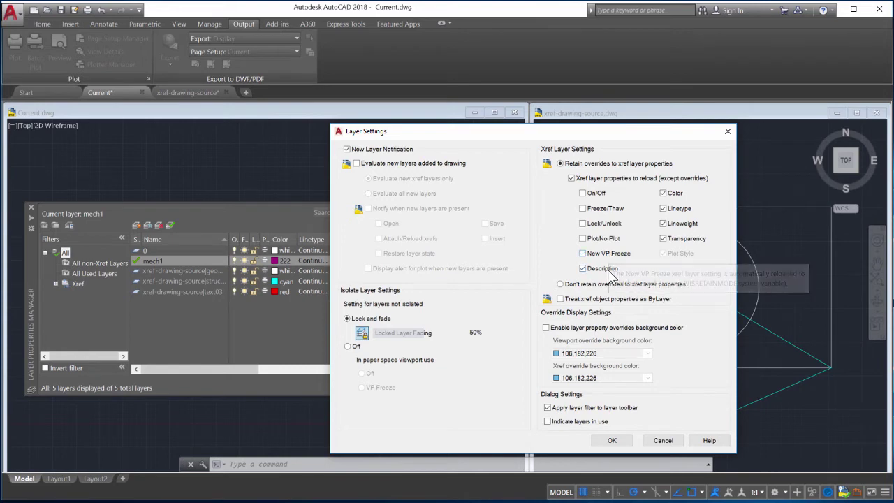
{"action": "left_click", "coordinate": [681, 241]}
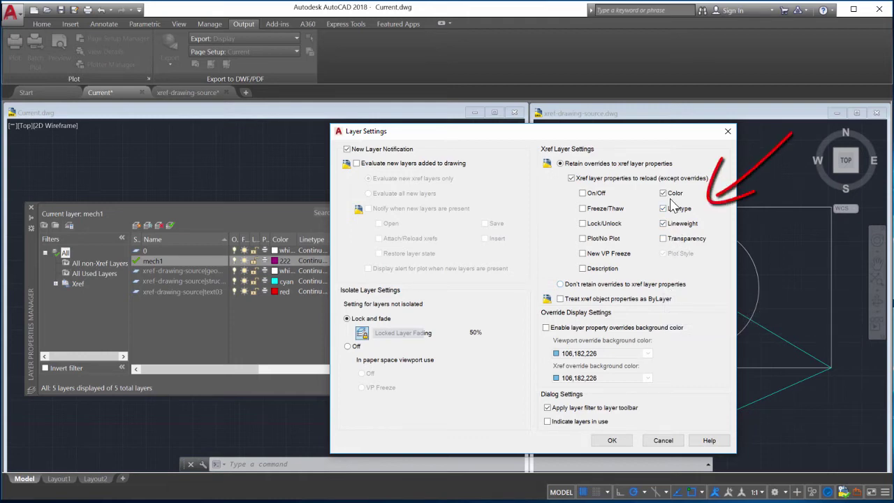
{"action": "left_click", "coordinate": [612, 440]}
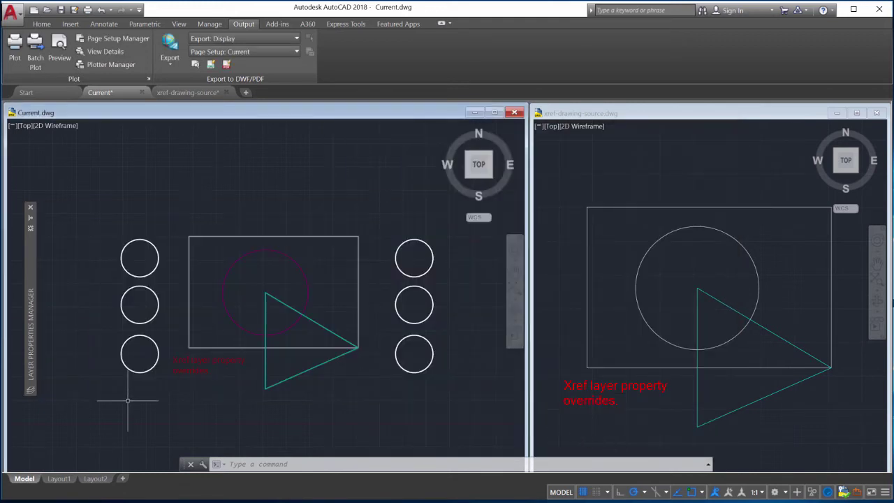
Override the xref layer colors in Current.dwg, setting the geometry layer to green and the text03 layer to white
{"action": "mouse_move", "coordinate": [31, 377]}
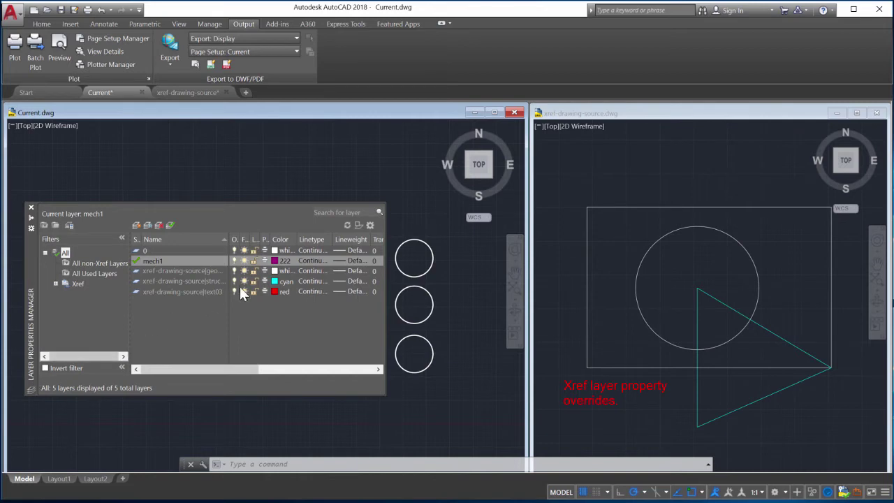
{"action": "left_click", "coordinate": [274, 271]}
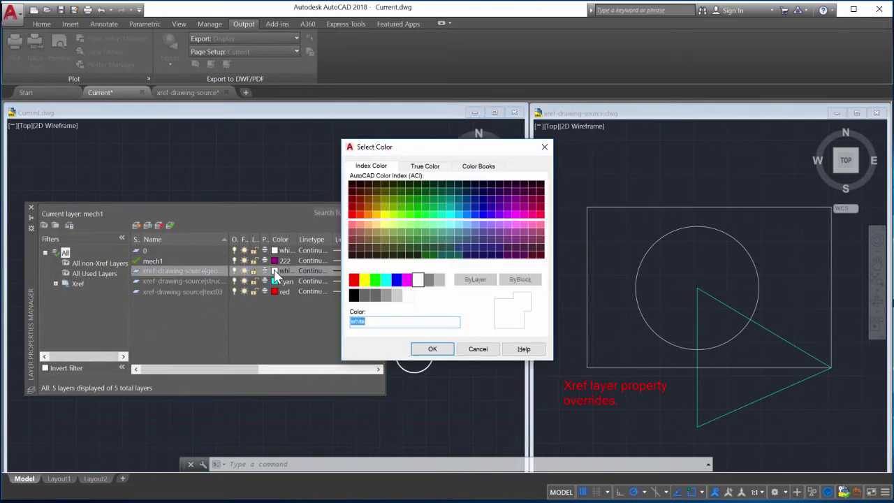
{"action": "left_click", "coordinate": [376, 279]}
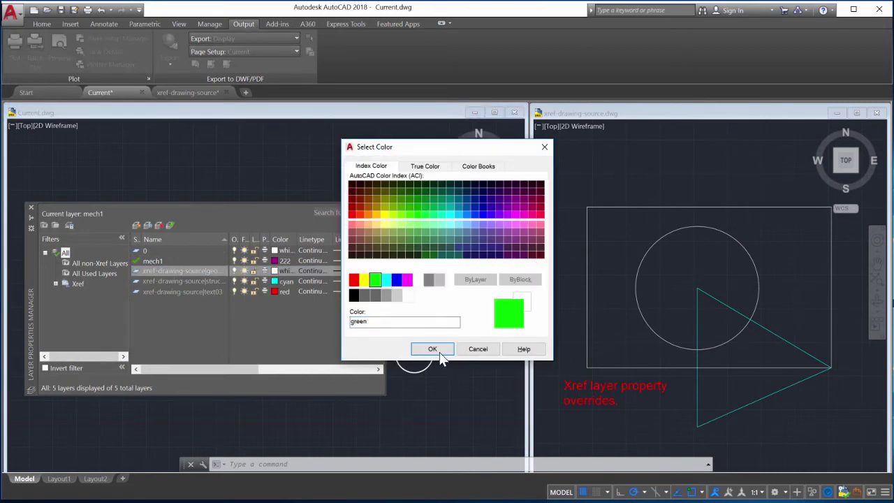
{"action": "left_click", "coordinate": [433, 349]}
{"action": "left_click", "coordinate": [274, 291]}
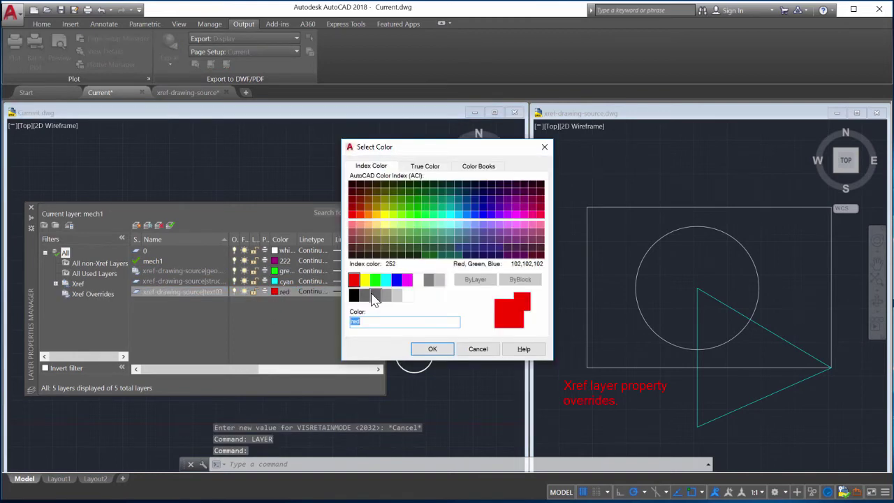
{"action": "left_click", "coordinate": [418, 279]}
{"action": "left_click", "coordinate": [432, 348]}
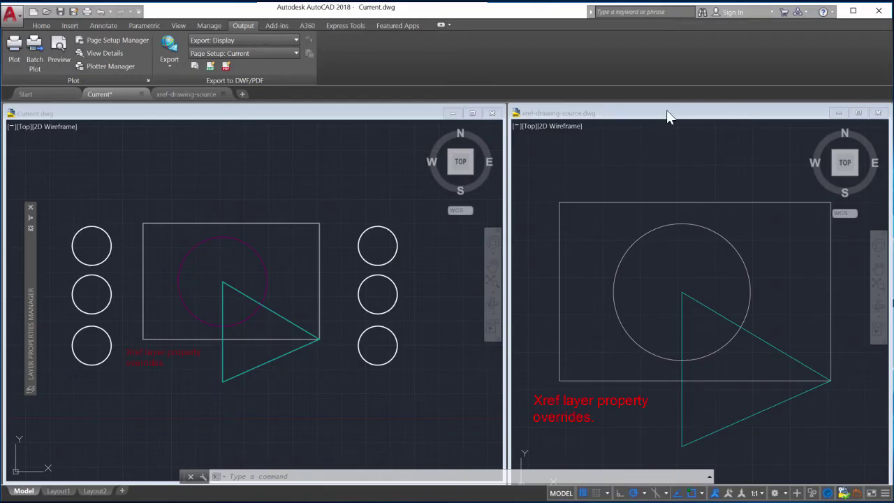
In xref-drawing-source.dwg, set the color of layer geom01 to magenta and layer text03 to green
{"action": "left_click", "coordinate": [667, 111]}
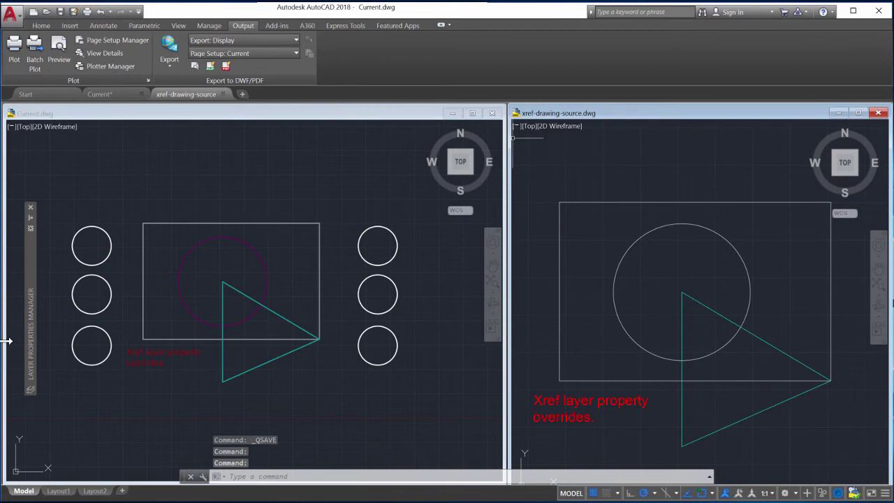
{"action": "mouse_move", "coordinate": [31, 331]}
{"action": "left_click", "coordinate": [283, 260]}
{"action": "left_click", "coordinate": [408, 280]}
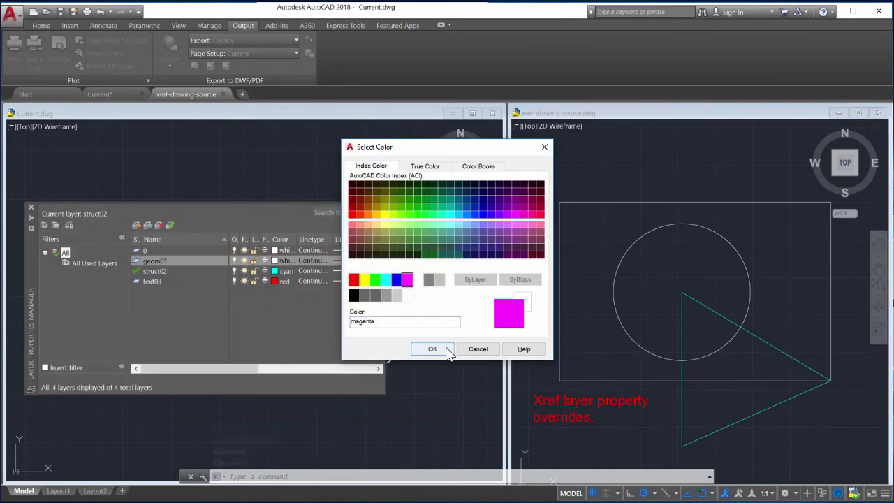
{"action": "left_click", "coordinate": [432, 349]}
{"action": "left_click", "coordinate": [283, 281]}
{"action": "double_click", "coordinate": [375, 279]}
Give layer struct02 the ACAD_ISO02W100 linetype and a 0.80 mm lineweight
{"action": "left_click", "coordinate": [313, 270]}
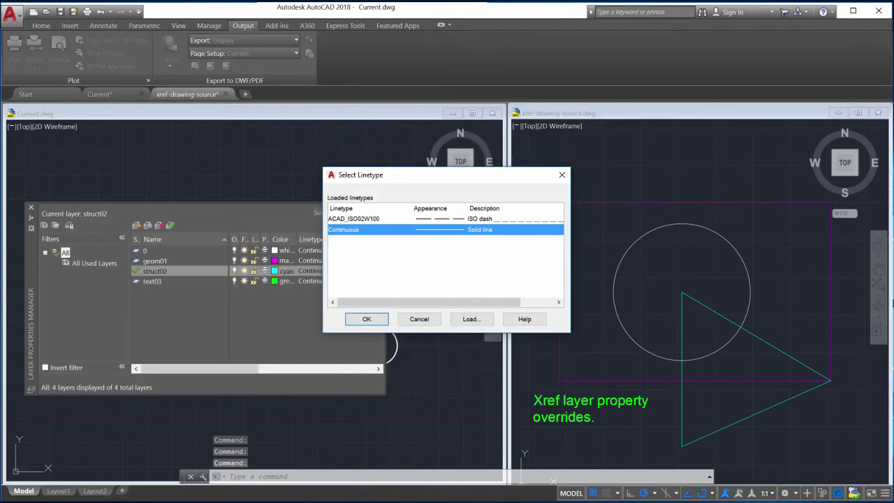
{"action": "left_click", "coordinate": [419, 218]}
{"action": "left_click", "coordinate": [362, 318]}
{"action": "left_click", "coordinate": [351, 270]}
{"action": "scroll", "coordinate": [503, 234], "scroll_direction": "down", "scroll_amount": 5}
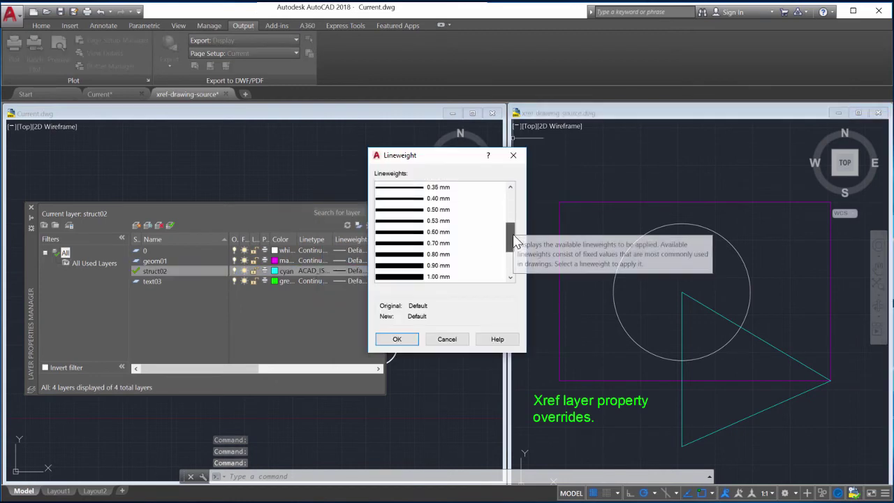
{"action": "left_click", "coordinate": [441, 254]}
{"action": "left_click", "coordinate": [397, 339]}
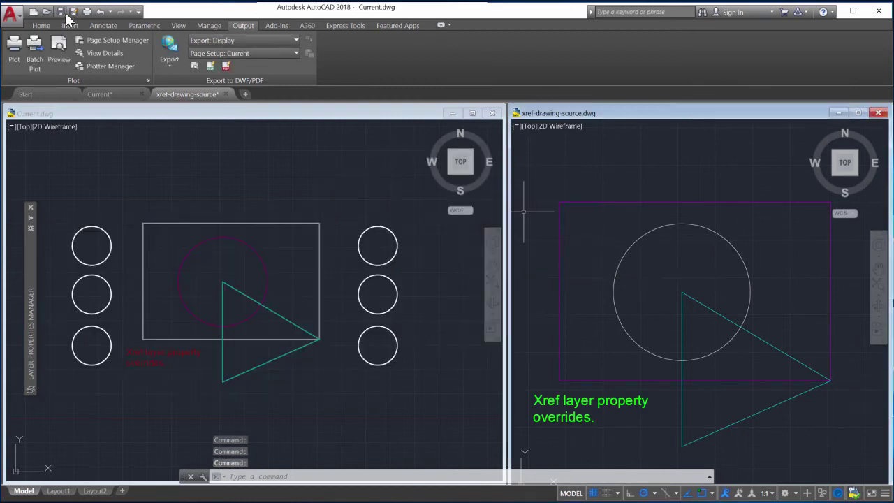
Save the xref source drawing and reload the changed reference in Current.dwg
{"action": "key", "text": "ctrl+s"}
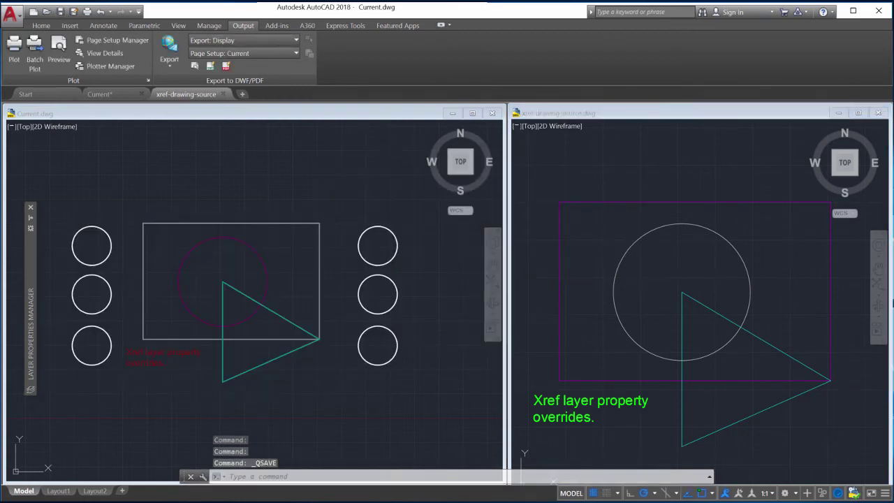
{"action": "left_click", "coordinate": [382, 114]}
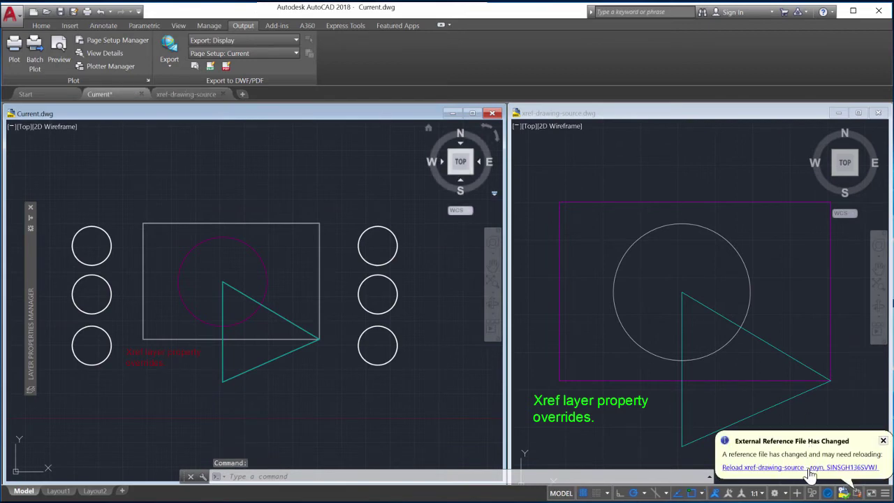
{"action": "left_click", "coordinate": [810, 468]}
{"action": "left_click", "coordinate": [805, 471]}
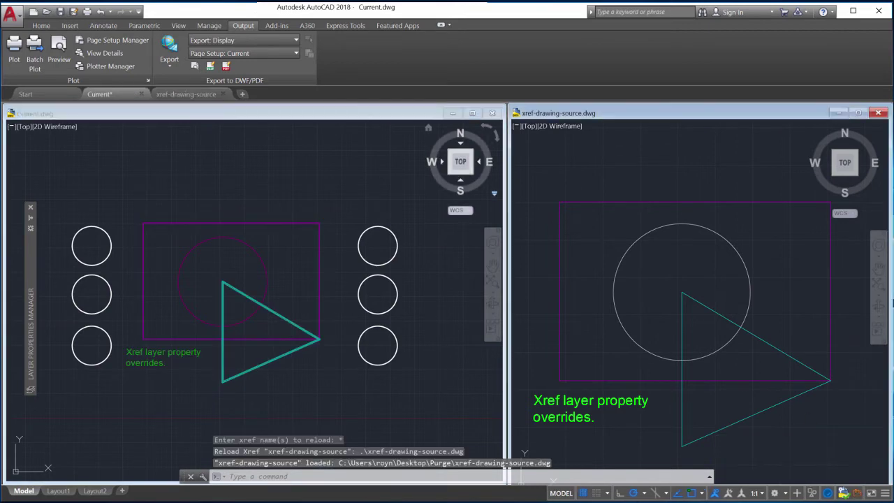
Save Current.dwg and enable the background color for layer property overrides in the layer settings
{"action": "left_click", "coordinate": [231, 117]}
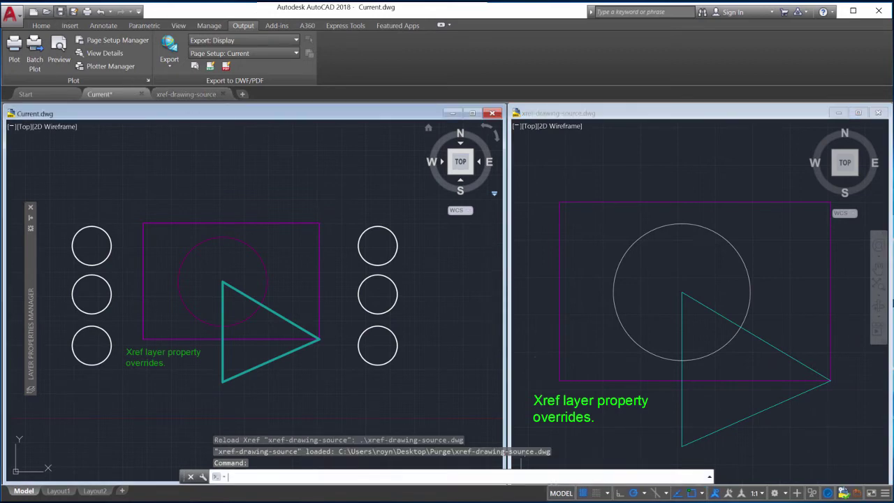
{"action": "left_click", "coordinate": [61, 12]}
{"action": "mouse_move", "coordinate": [31, 301]}
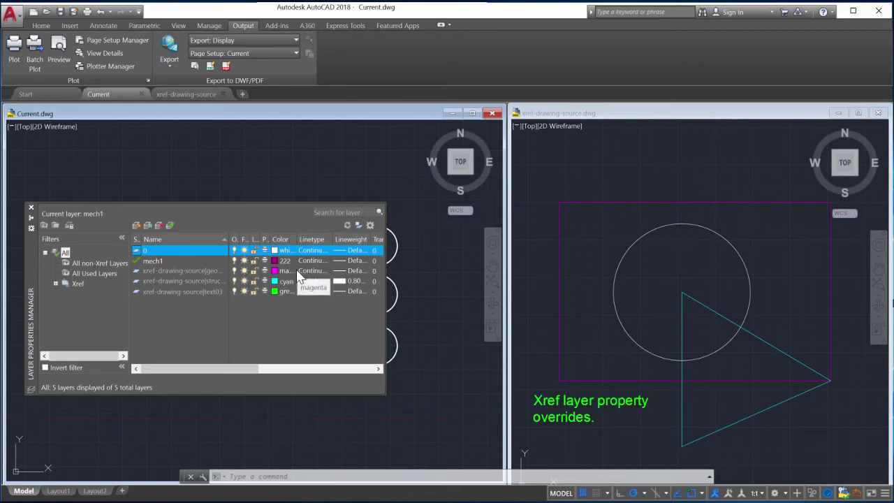
{"action": "left_click", "coordinate": [370, 225]}
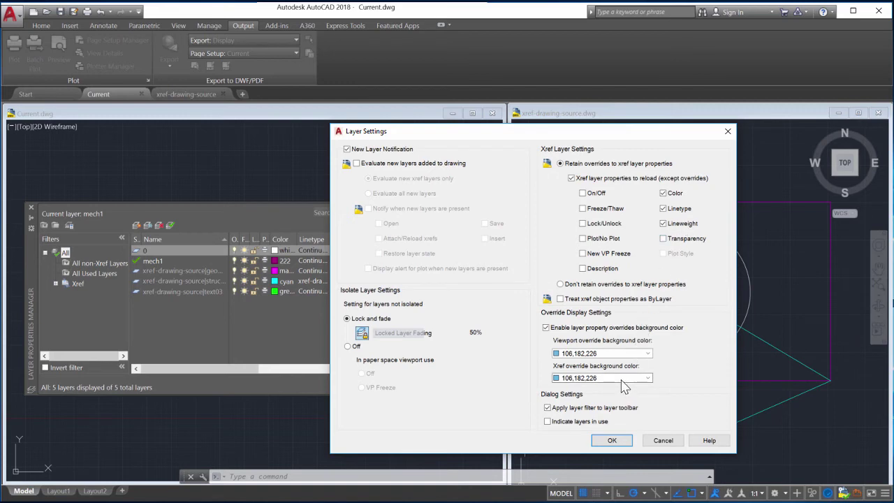
{"action": "left_click", "coordinate": [612, 441]}
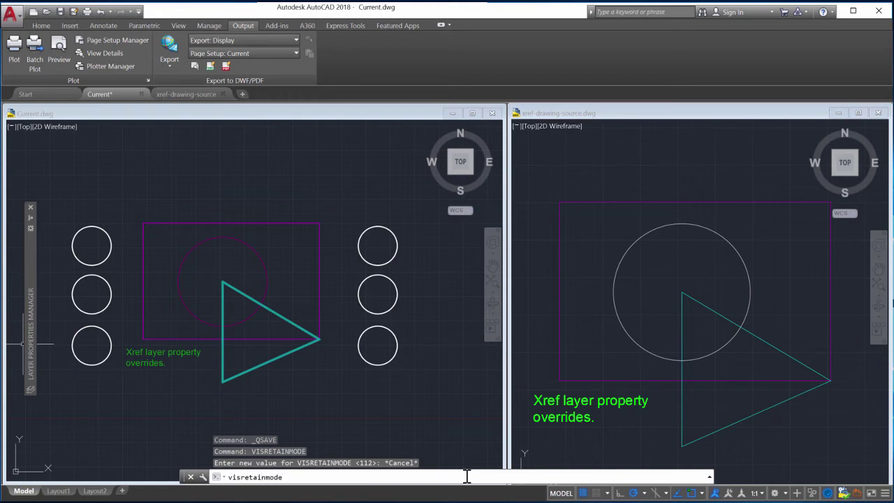
Set the VISRETAINMODE system variable to 2032
{"action": "key", "text": "Return"}
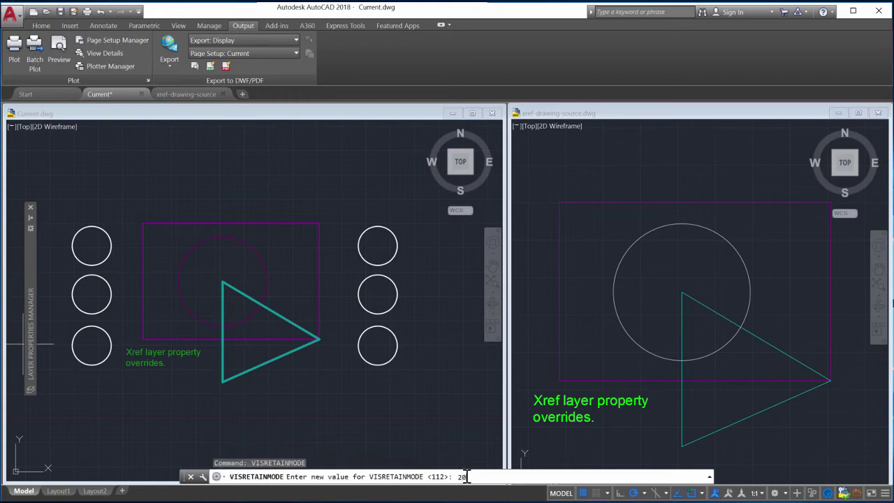
{"action": "type", "text": "2032"}
{"action": "key", "text": "Return"}
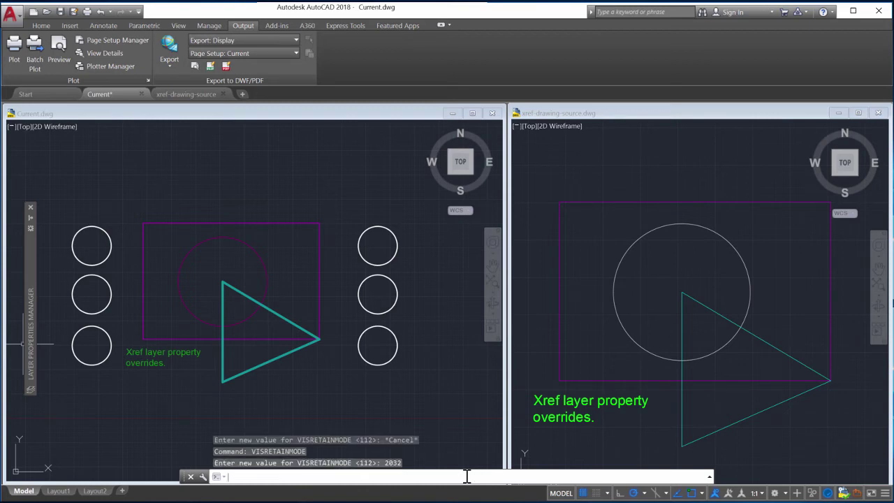
Check in the layer settings which xref layer properties are selected to reload
{"action": "mouse_move", "coordinate": [31, 324]}
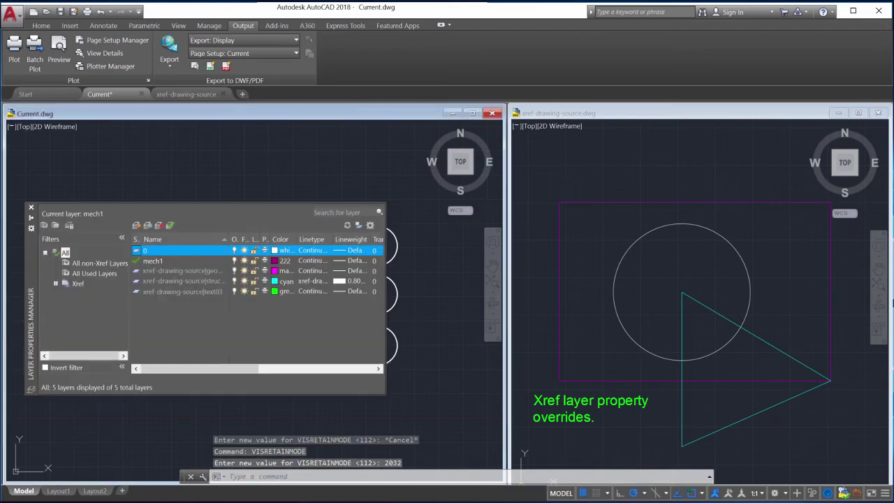
{"action": "left_click", "coordinate": [369, 227]}
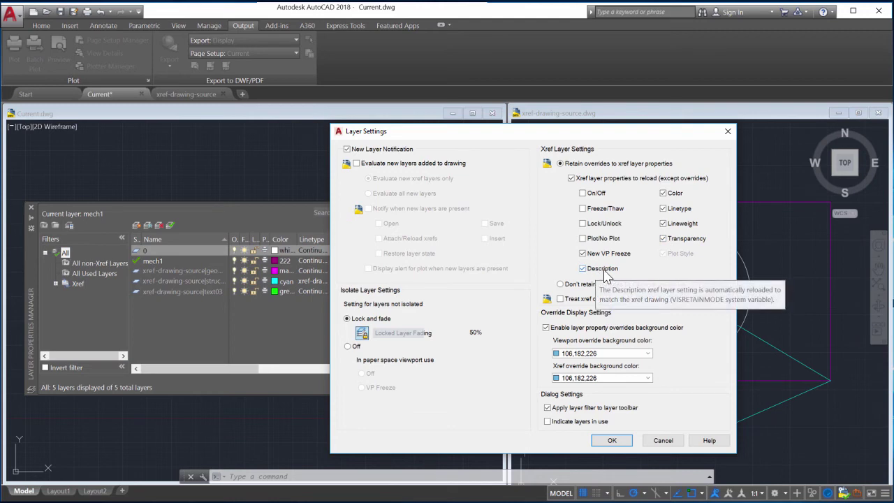
{"action": "left_click", "coordinate": [622, 441]}
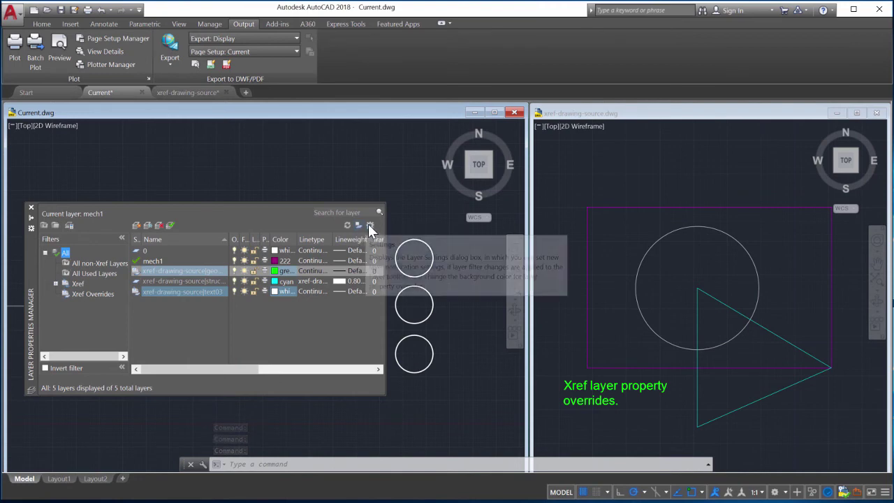
Set the xref override background color to magenta in the layer settings
{"action": "left_click", "coordinate": [369, 225]}
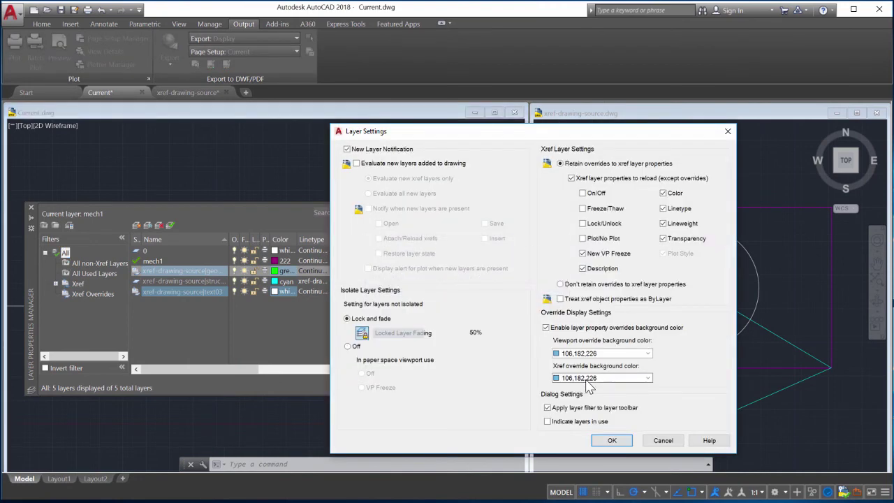
{"action": "left_click", "coordinate": [602, 378]}
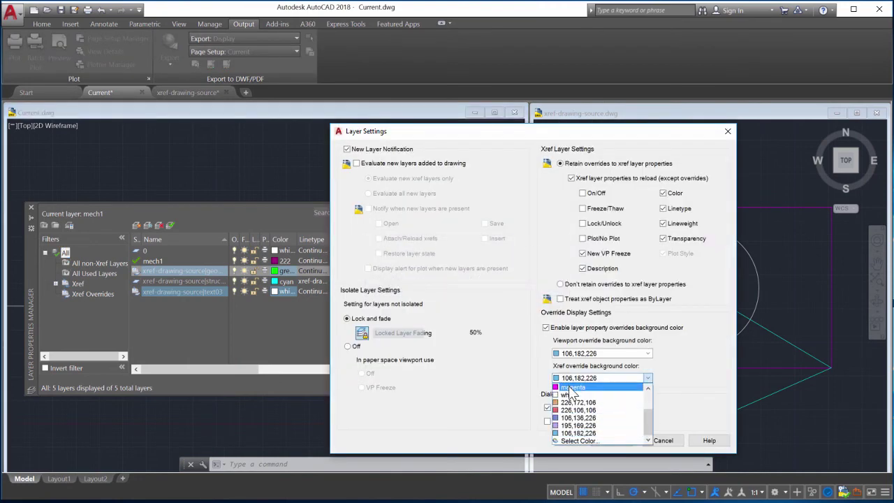
{"action": "left_click", "coordinate": [594, 427]}
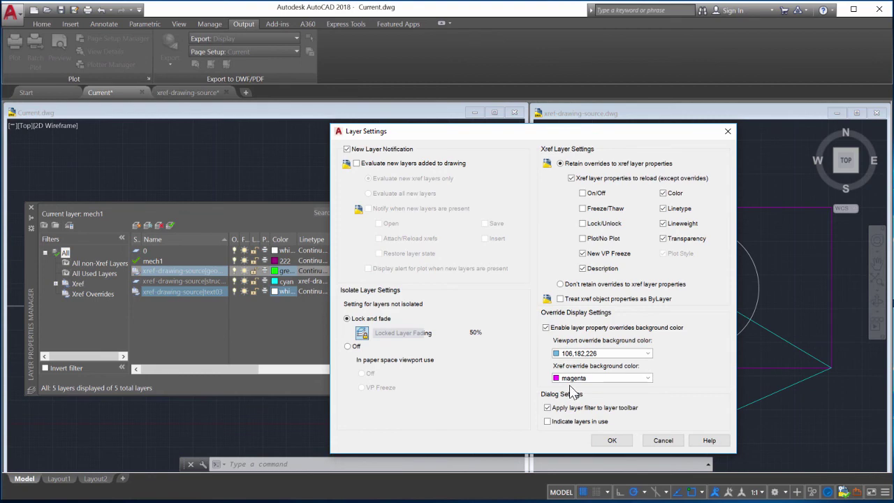
{"action": "left_click", "coordinate": [615, 441]}
Filter the layer list to the layers with xref overrides, and return to the list of all layers
{"action": "mouse_move", "coordinate": [30, 335]}
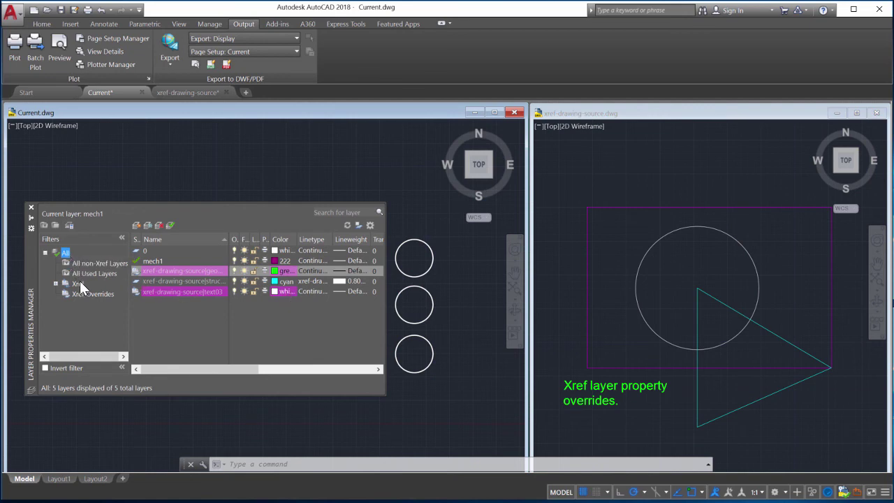
{"action": "left_click", "coordinate": [105, 294]}
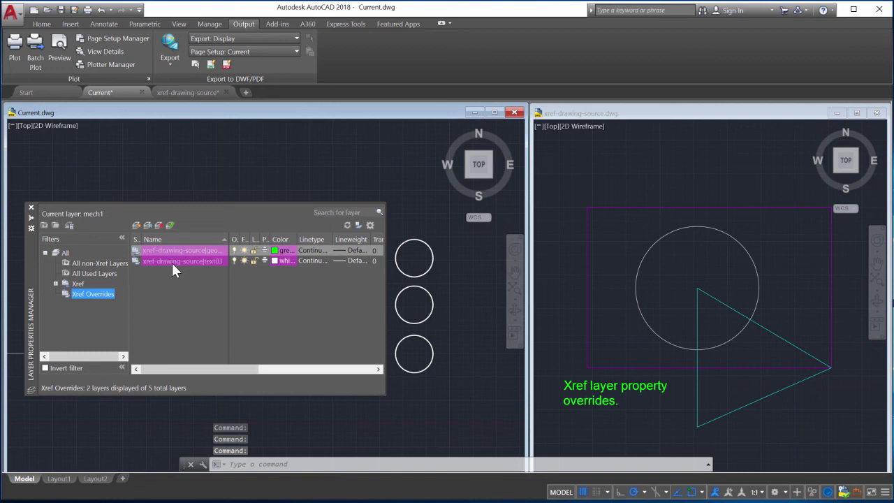
{"action": "left_click", "coordinate": [66, 253]}
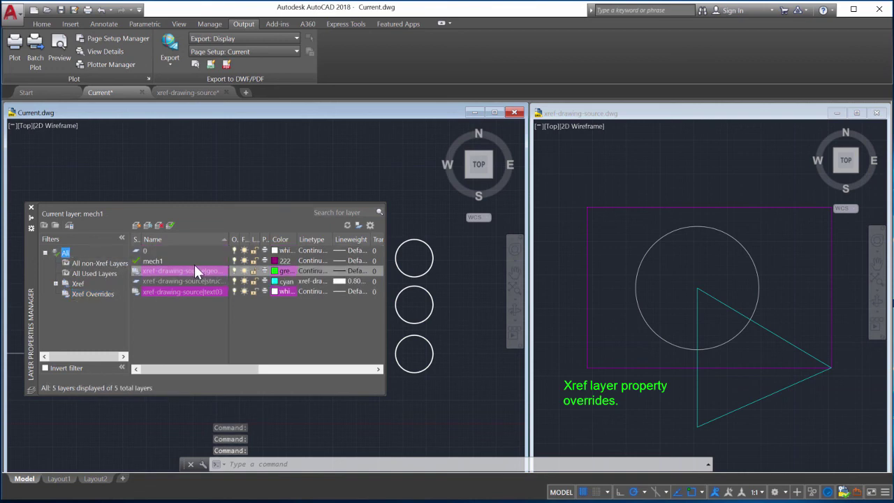
Reset only the Color xref property for the green xref-drawing-source geometry layer
{"action": "left_click", "coordinate": [195, 271]}
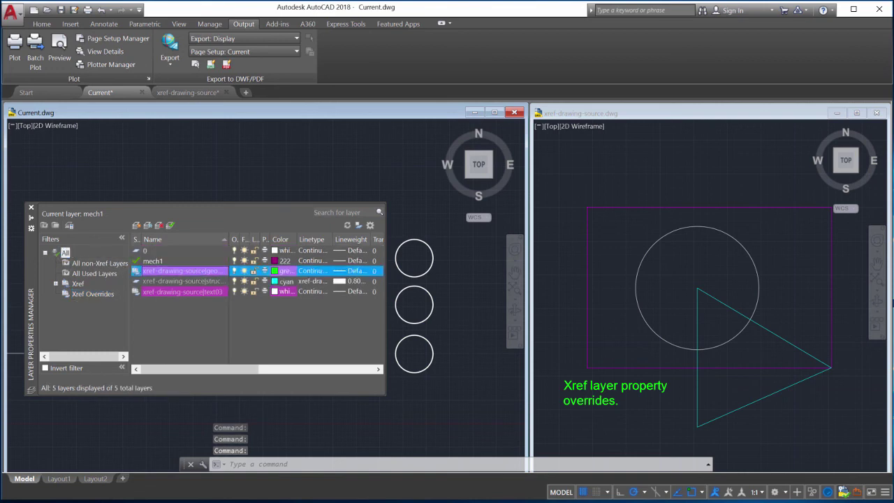
{"action": "right_click", "coordinate": [196, 271]}
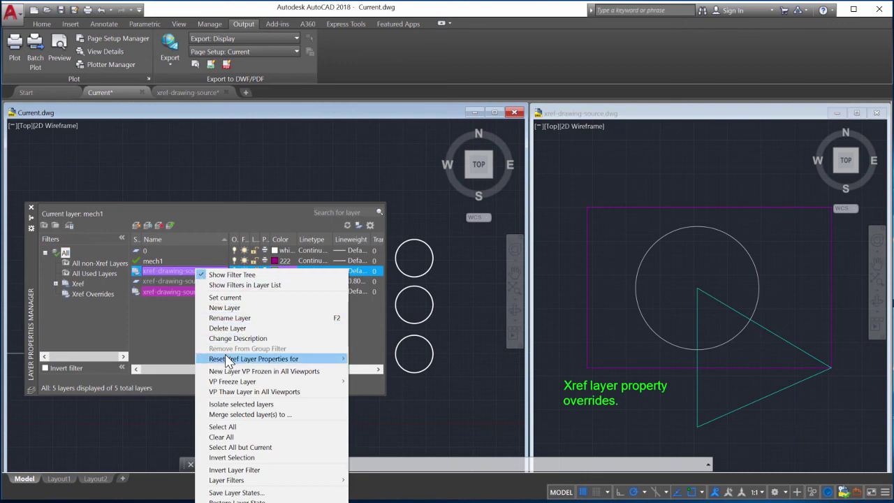
{"action": "mouse_move", "coordinate": [227, 362]}
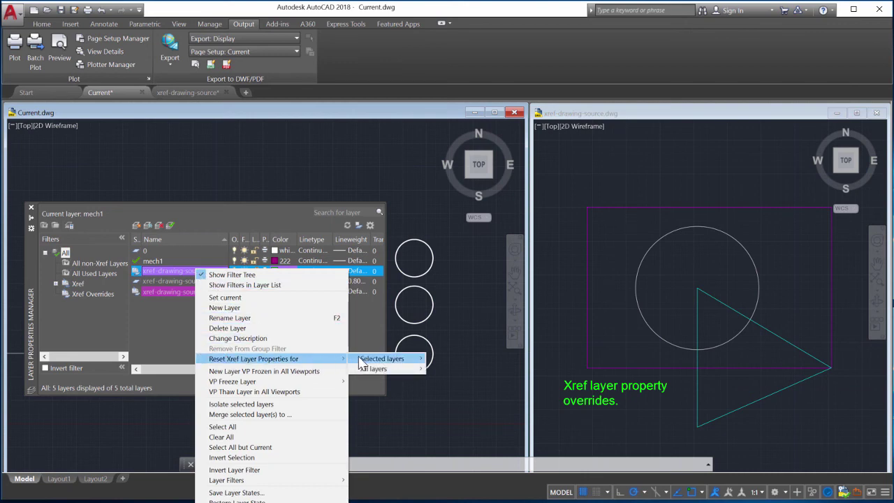
{"action": "mouse_move", "coordinate": [361, 362]}
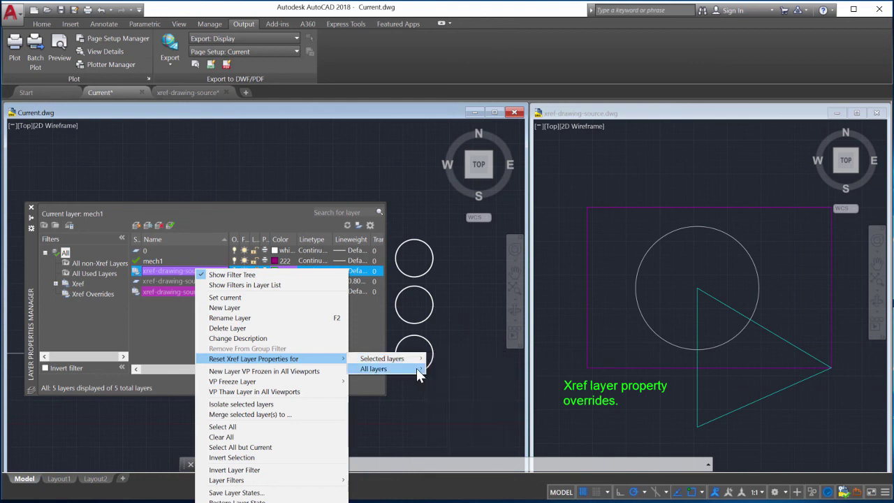
{"action": "mouse_move", "coordinate": [417, 369]}
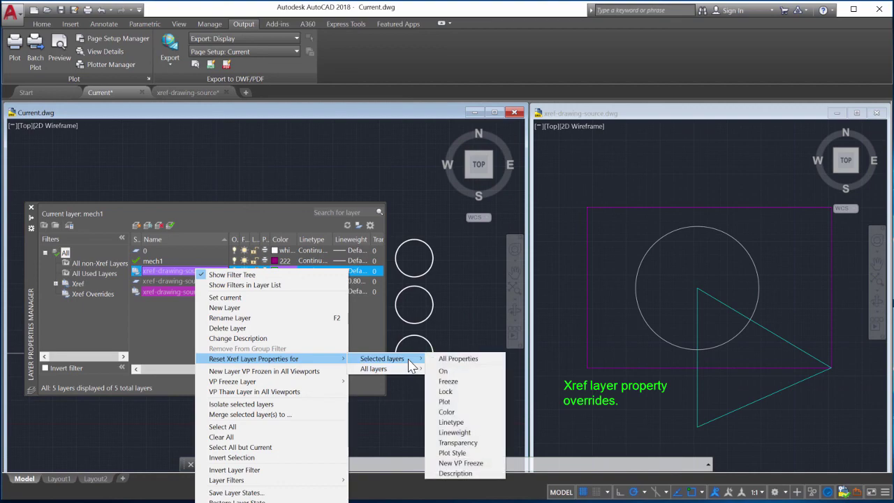
{"action": "left_click", "coordinate": [445, 413]}
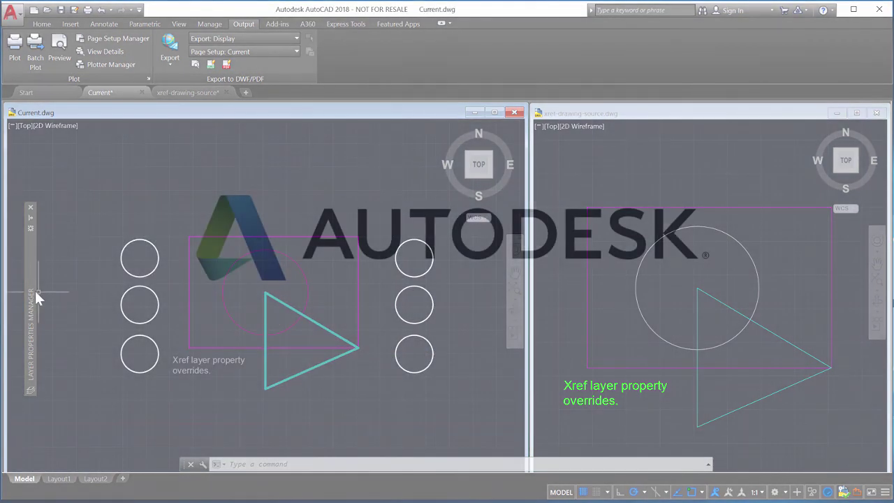